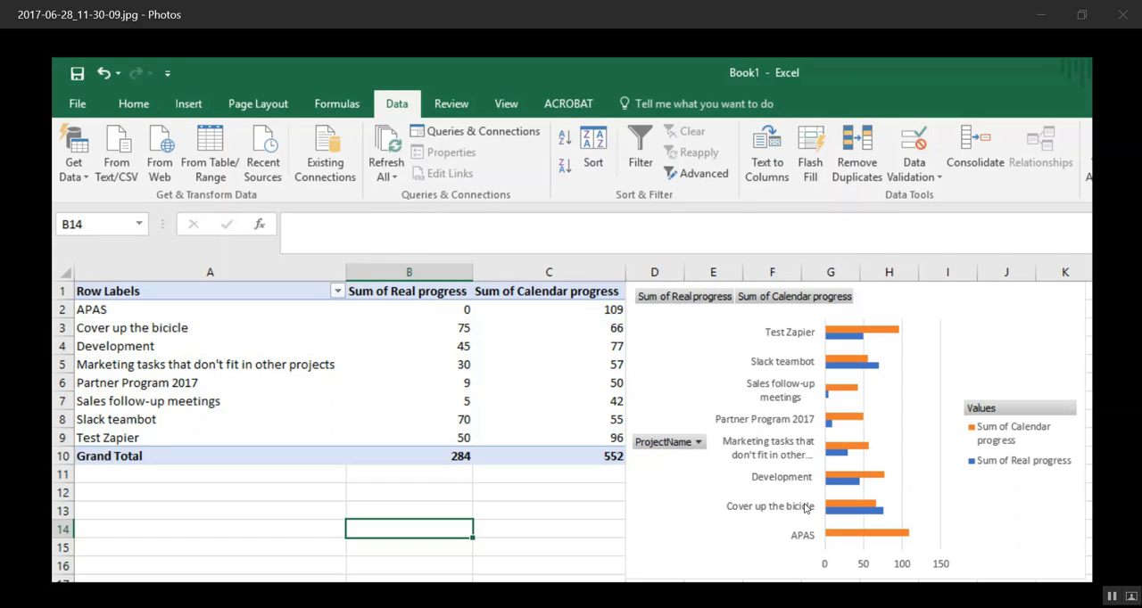
- Switch to the browser and open the API documentation from the ITM Platform developers site
key("alt+Tab")
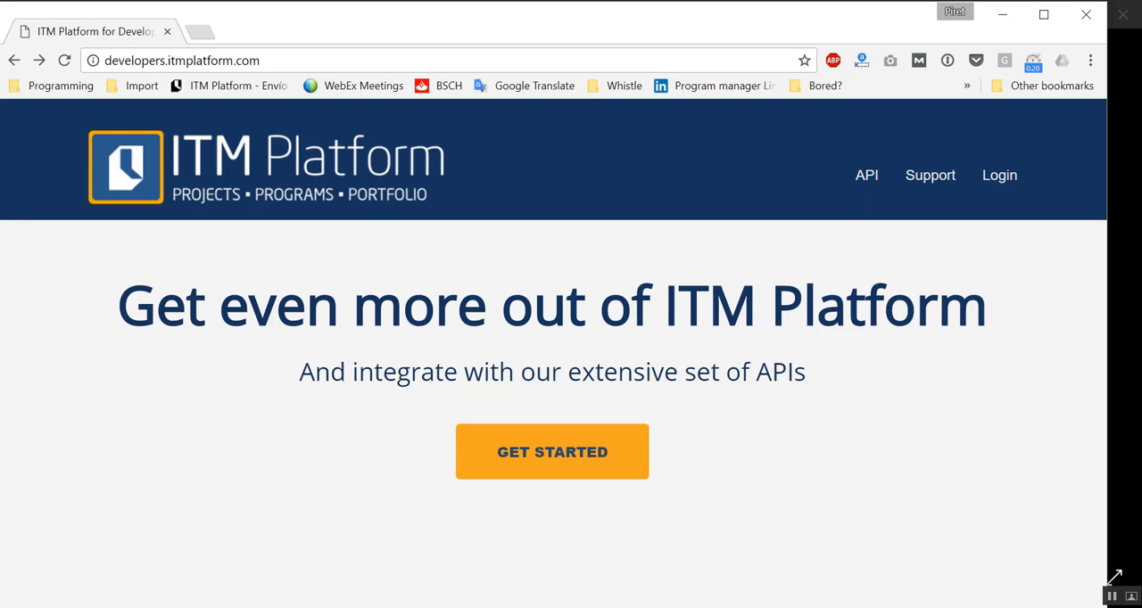
left_click(314, 60)
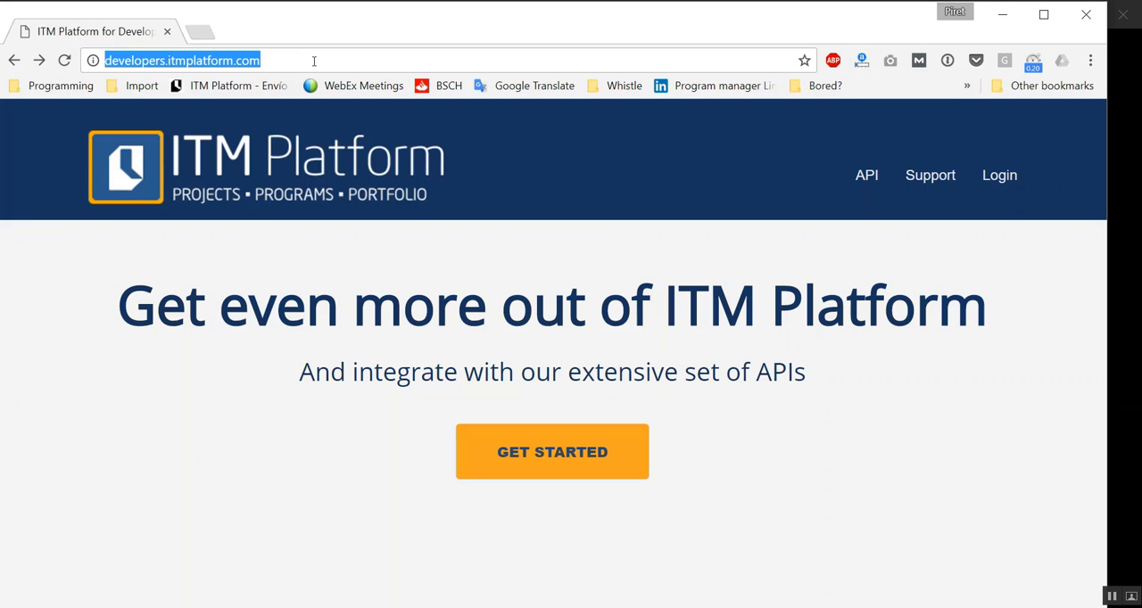
left_click(527, 457)
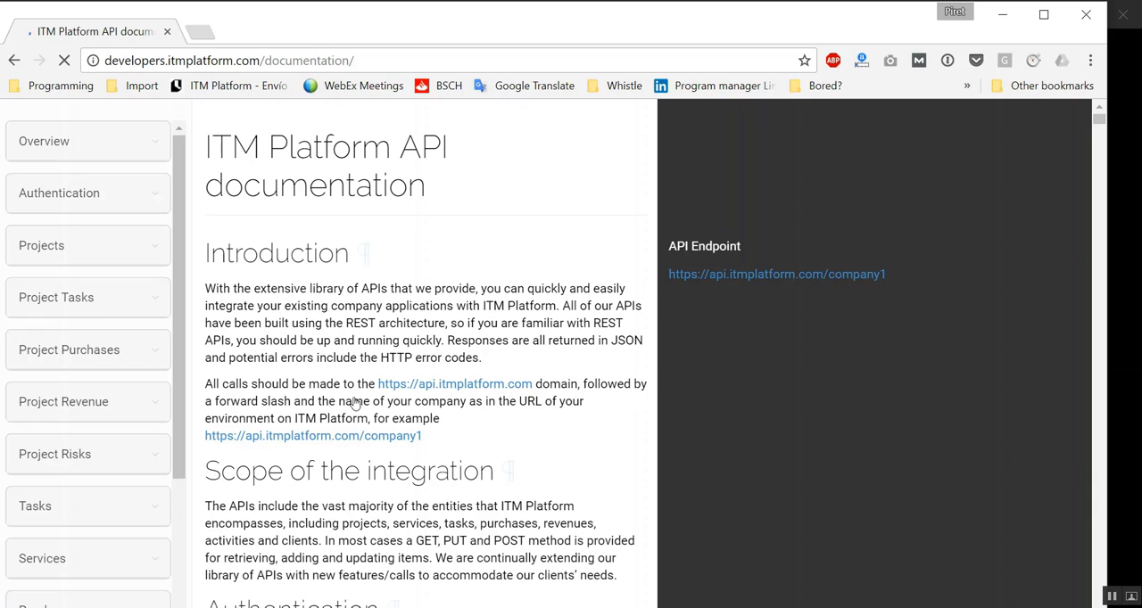
- Examine the Authentication method, its example request URL with company and login parts, and the sample response
left_click(84, 191)
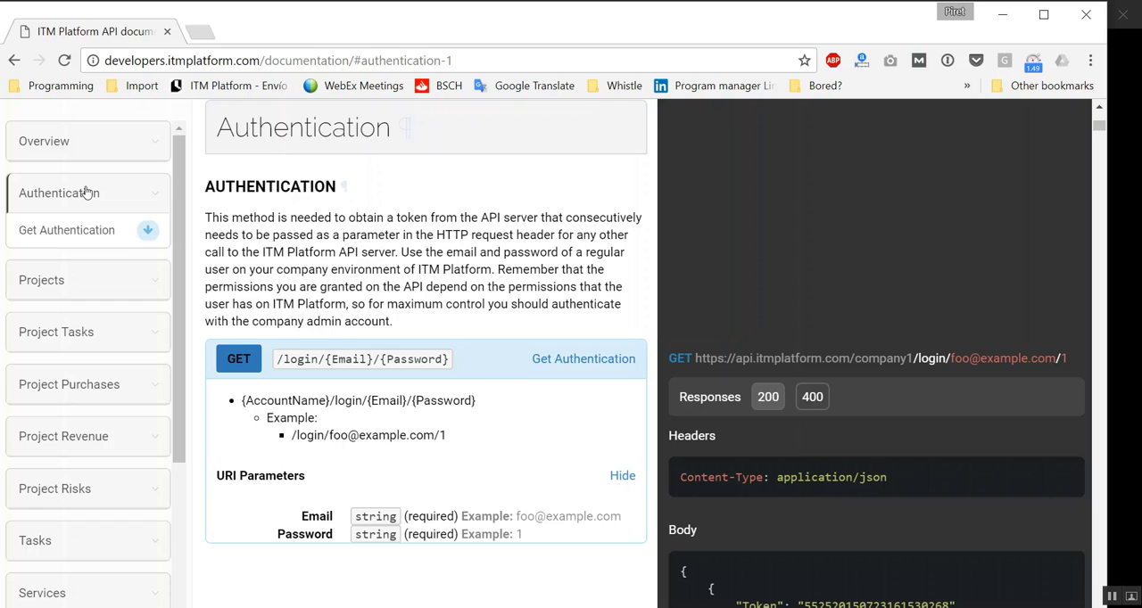
scroll(416, 132, "down", 3)
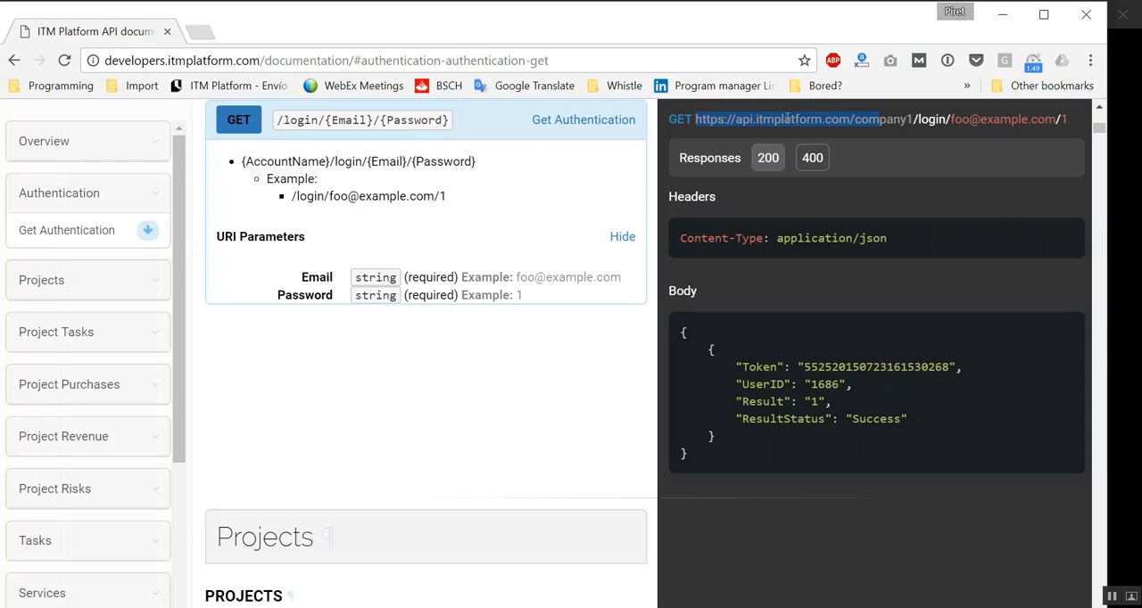
double_click(860, 118)
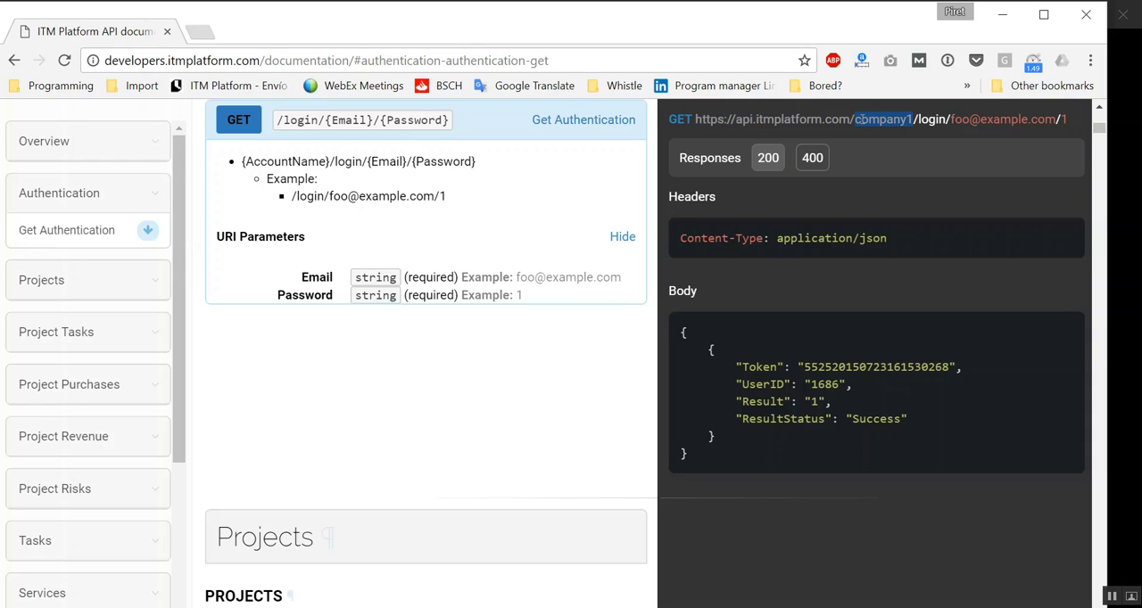
double_click(932, 119)
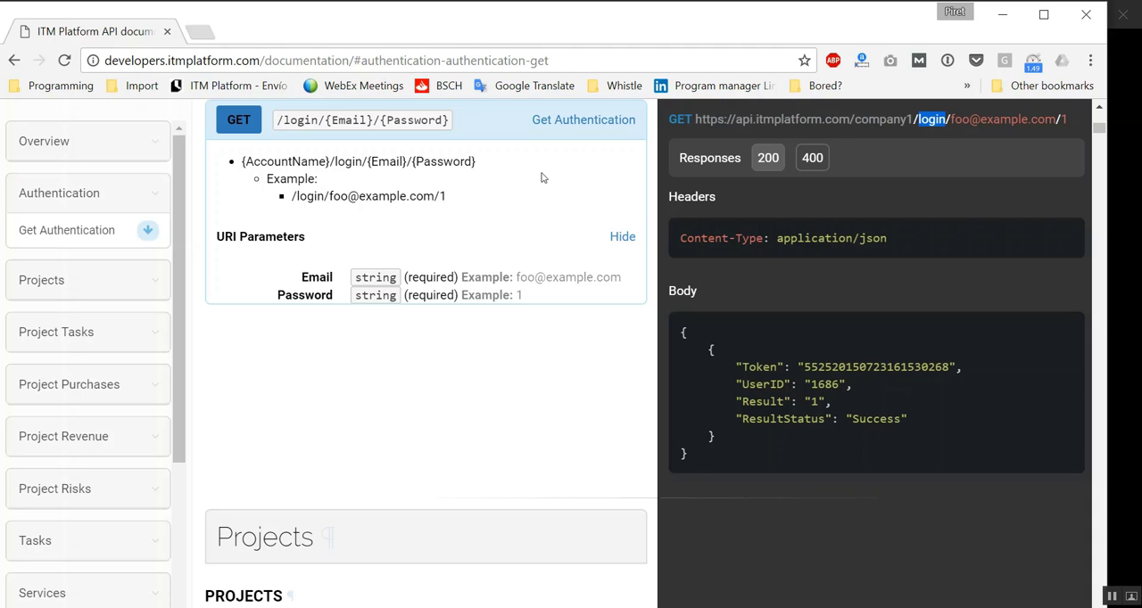
- Review the Get Projects method in the Projects section, including its filter operators, URI parameters and sample response body
left_click(93, 291)
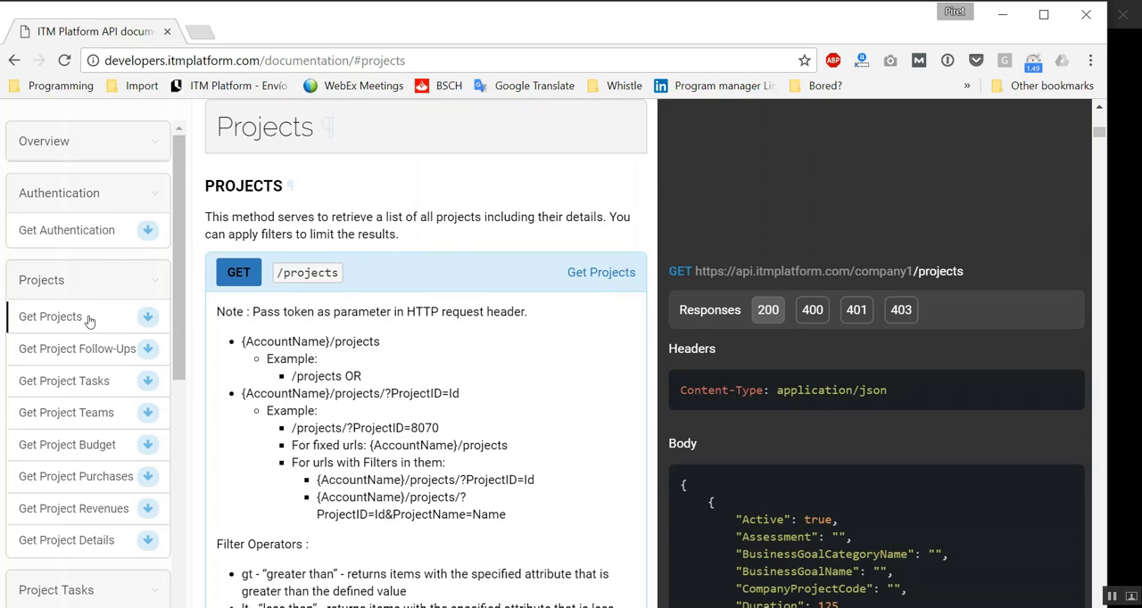
left_click(88, 321)
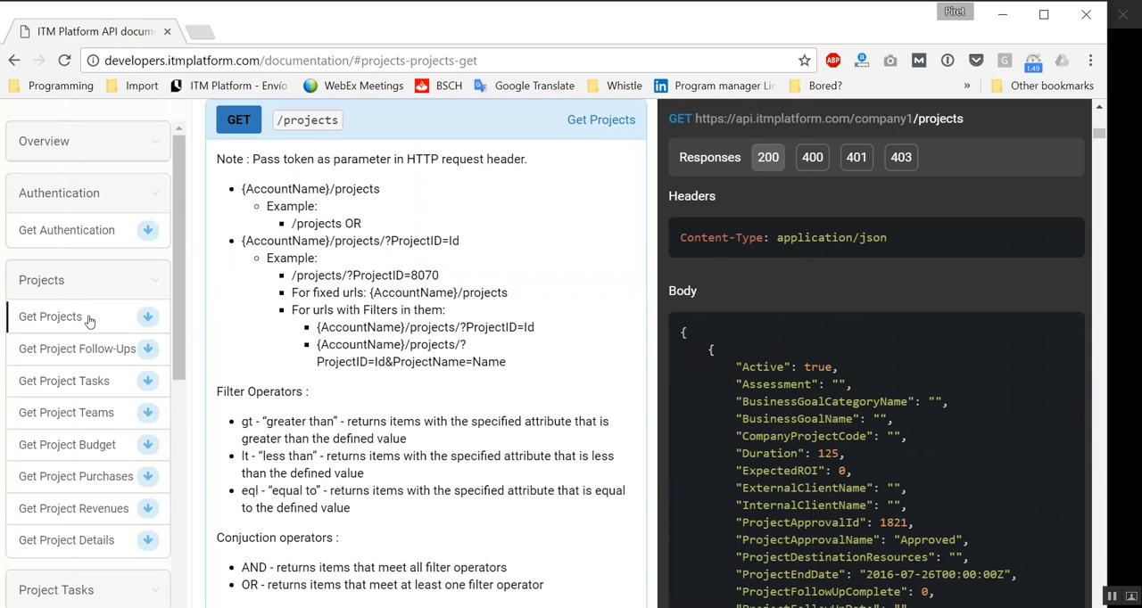
scroll(862, 340, "down", 3)
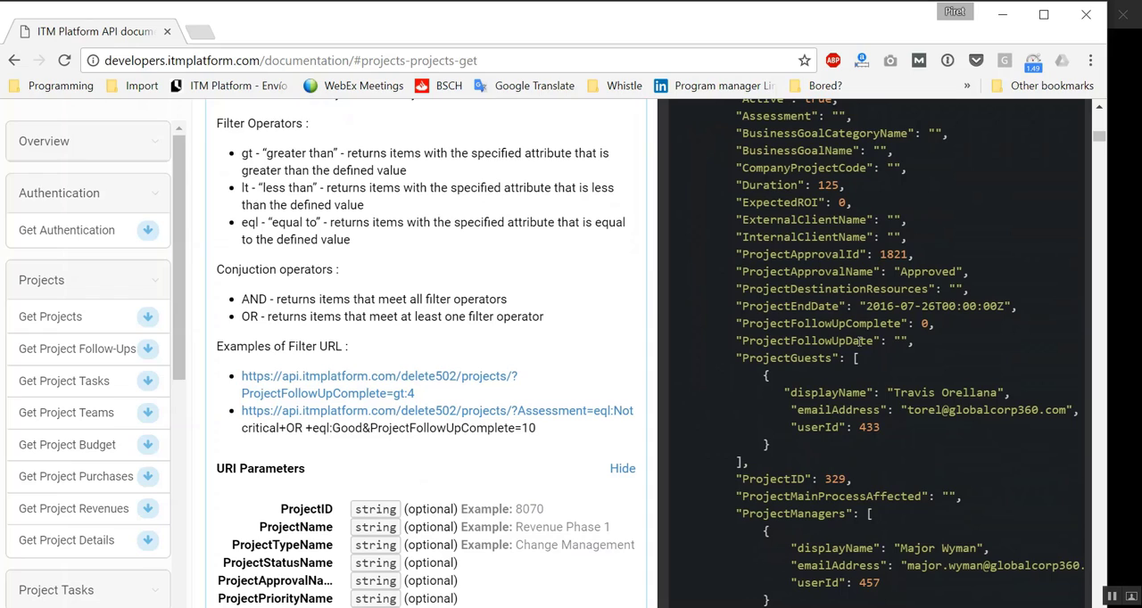
scroll(860, 341, "down", 4)
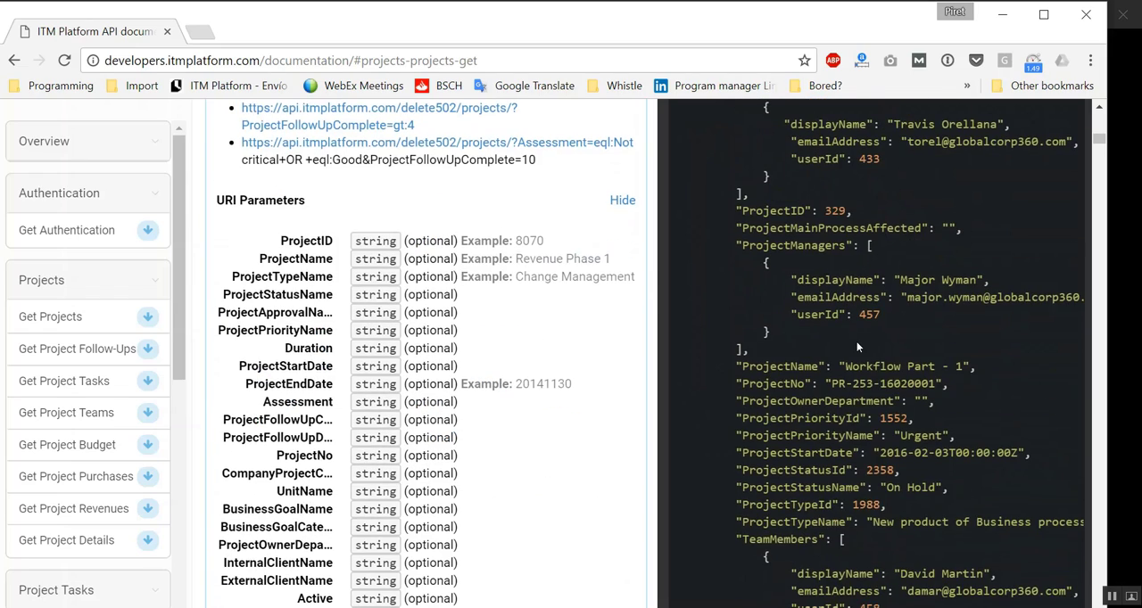
scroll(857, 342, "up", 7)
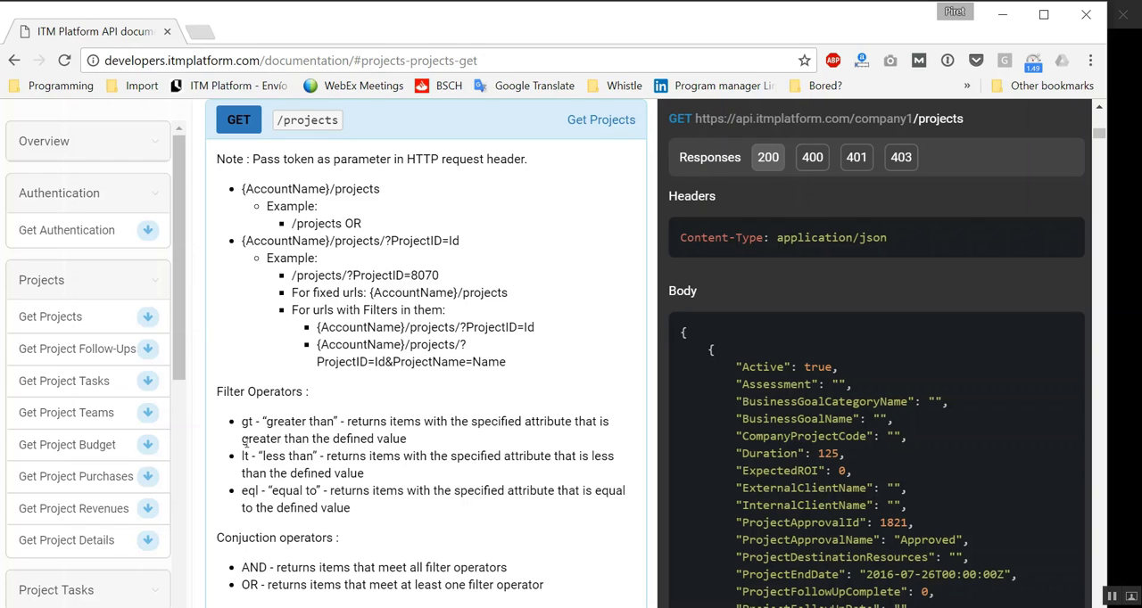
- Switch to Excel, create a blank workbook and start a data import from the web
left_click(1002, 18)
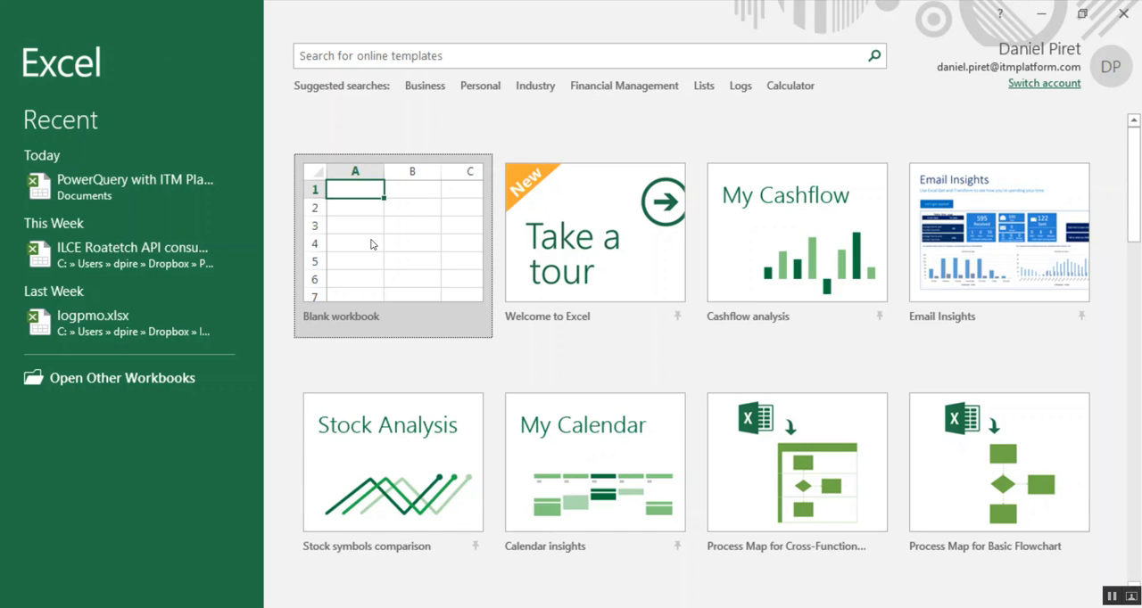
left_click(372, 244)
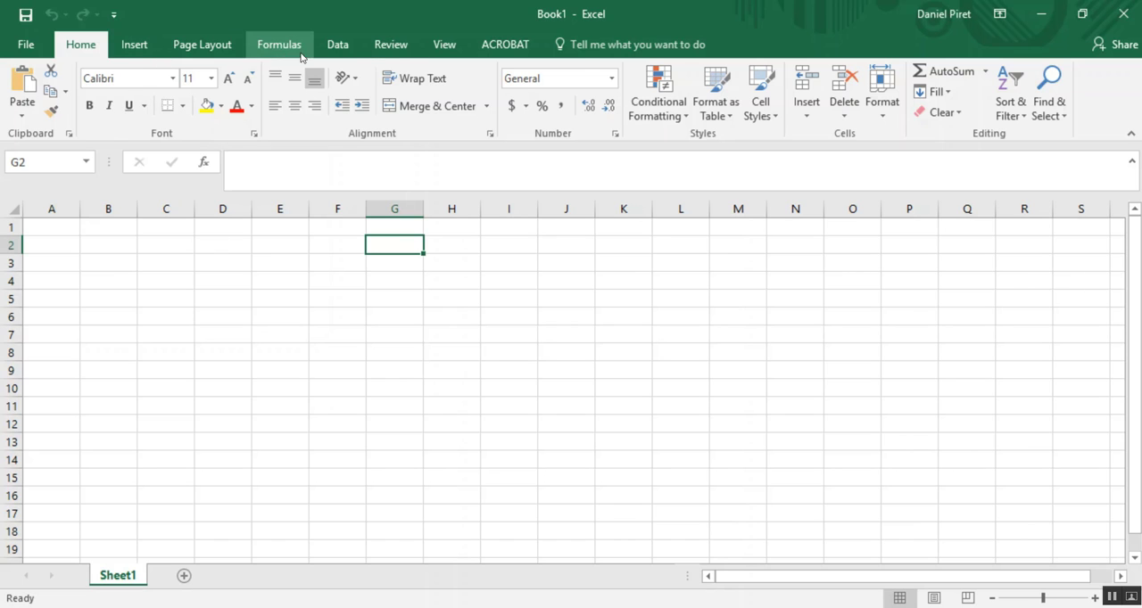
left_click(347, 47)
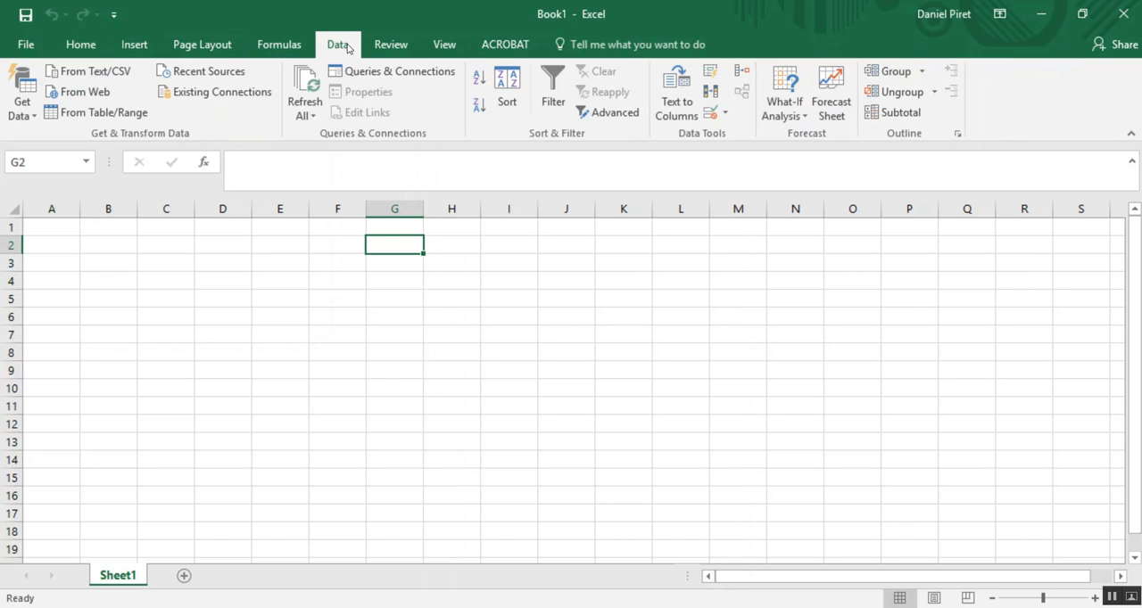
left_click(27, 114)
mouse_move(97, 305)
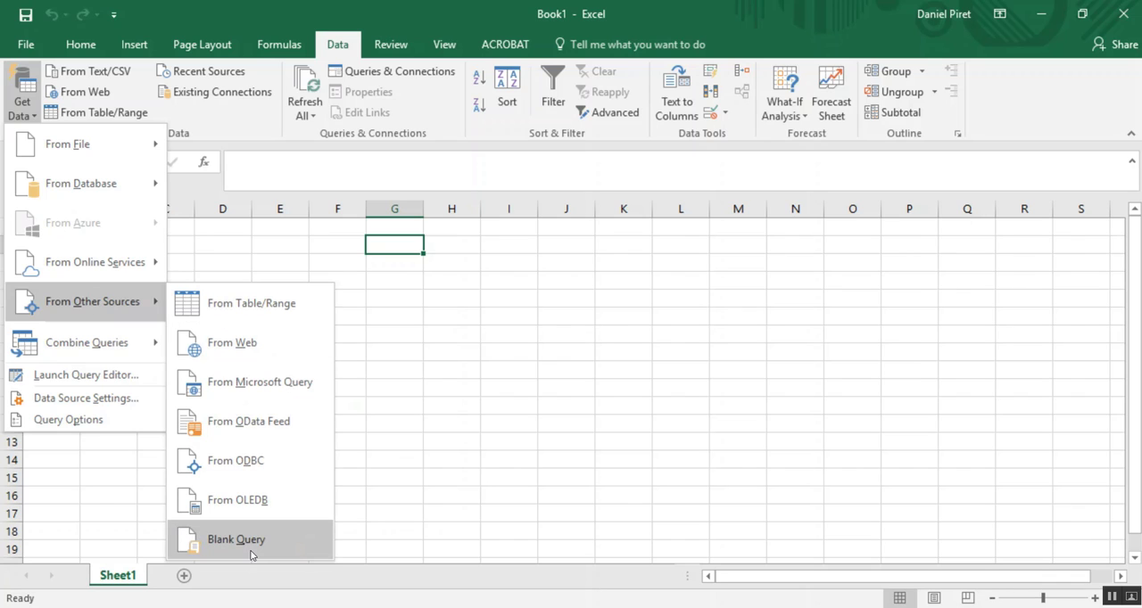
left_click(233, 343)
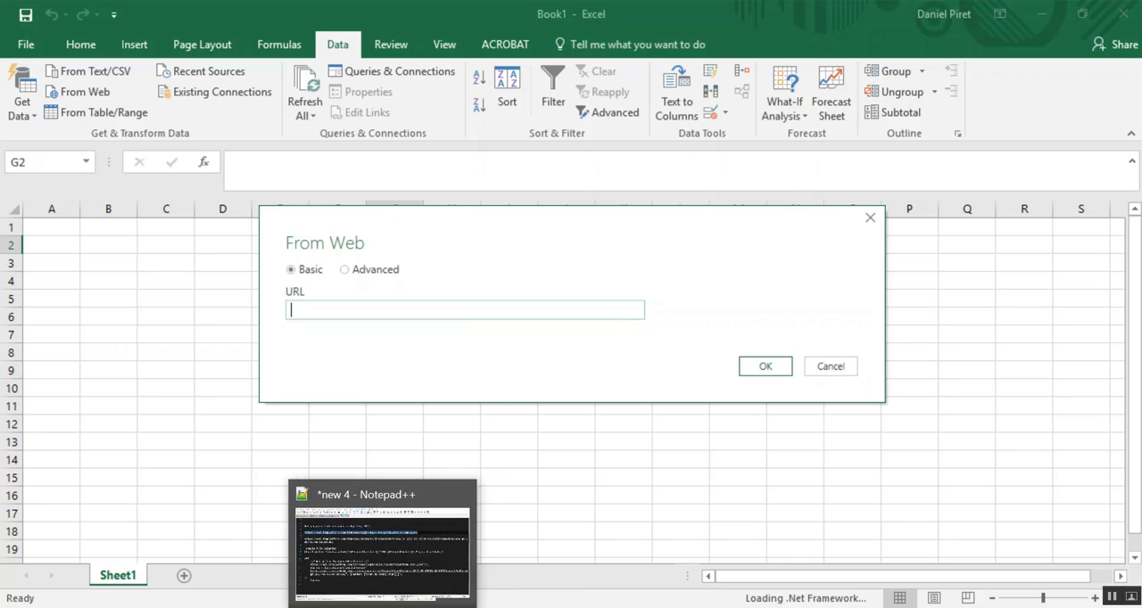
- Use the API login URL from the Notepad++ notes, including the account e-mail and password, as the web source and load it
left_click(376, 588)
left_click(805, 186)
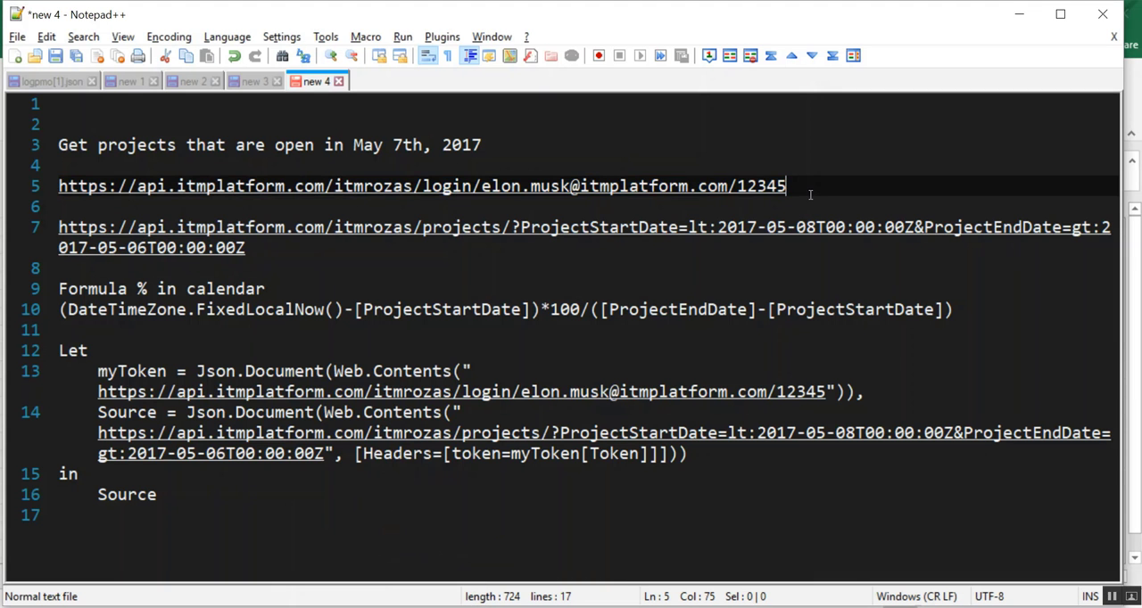
left_click_drag(805, 186, 47, 191)
key("ctrl+c")
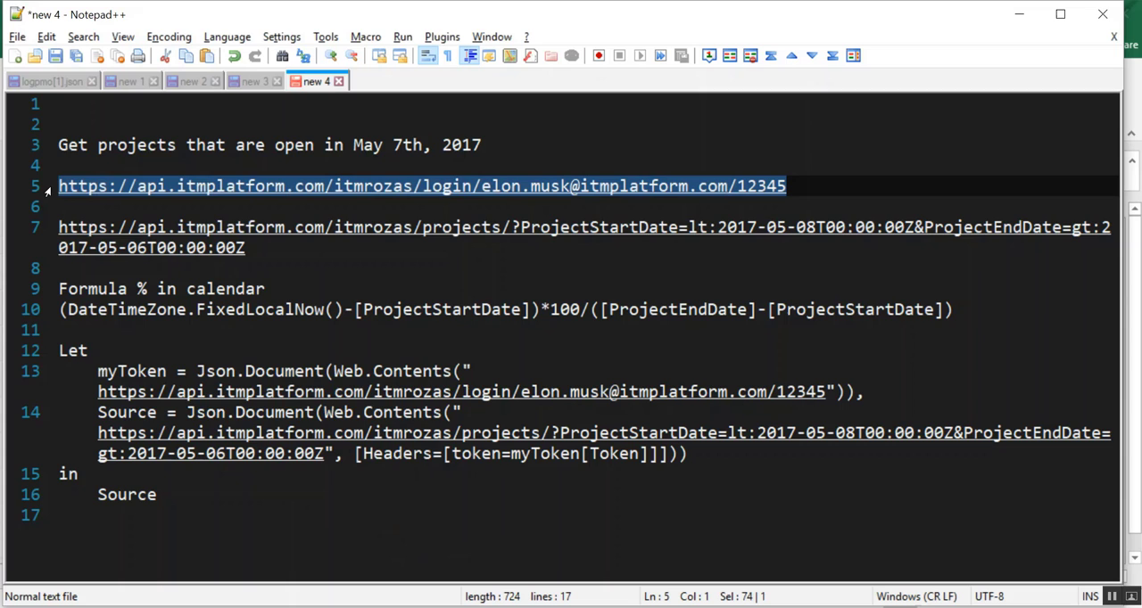
left_click(1017, 15)
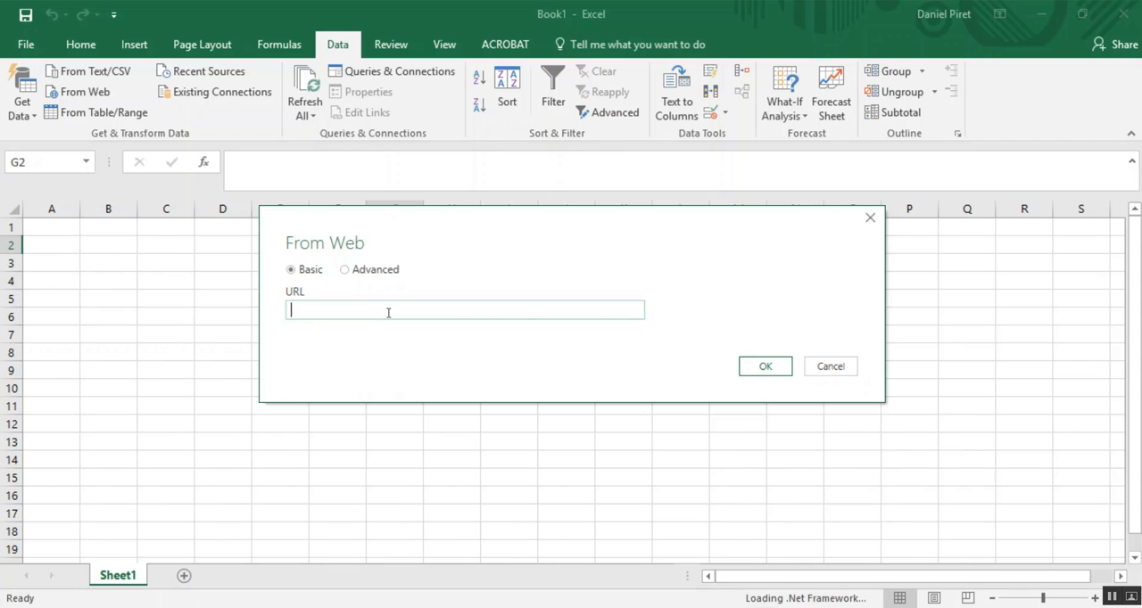
key("ctrl+v")
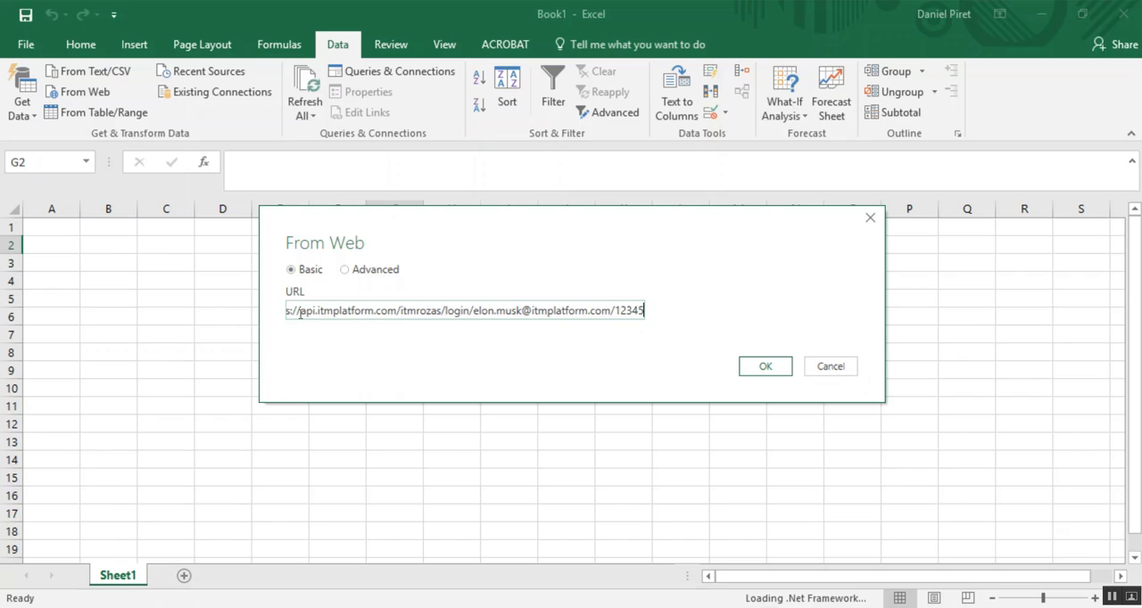
double_click(407, 310)
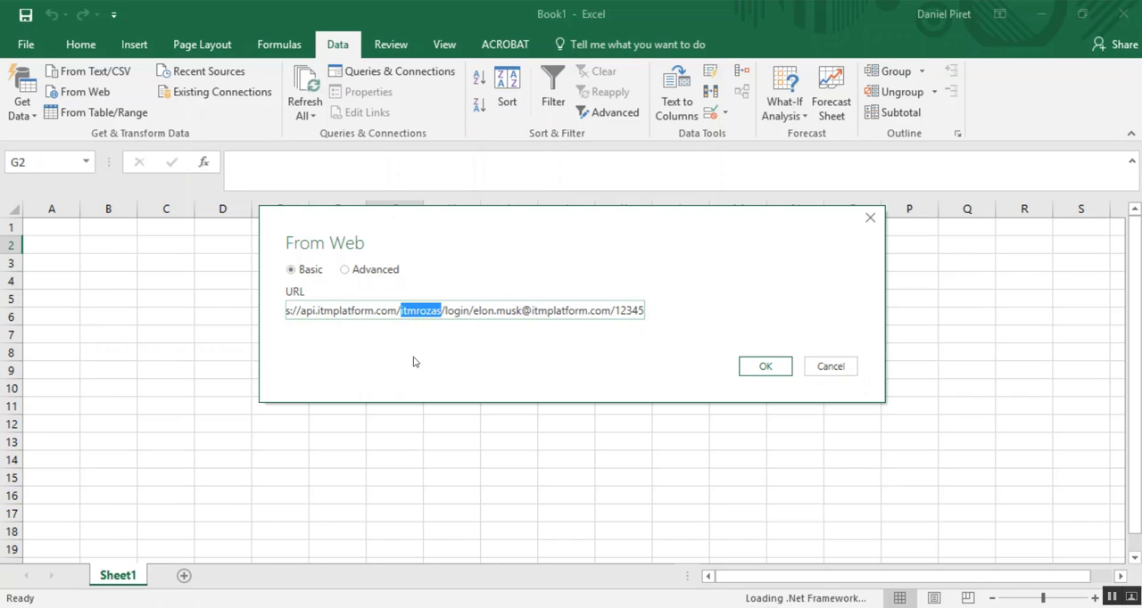
left_click(477, 313)
left_click_drag(476, 313, 646, 311)
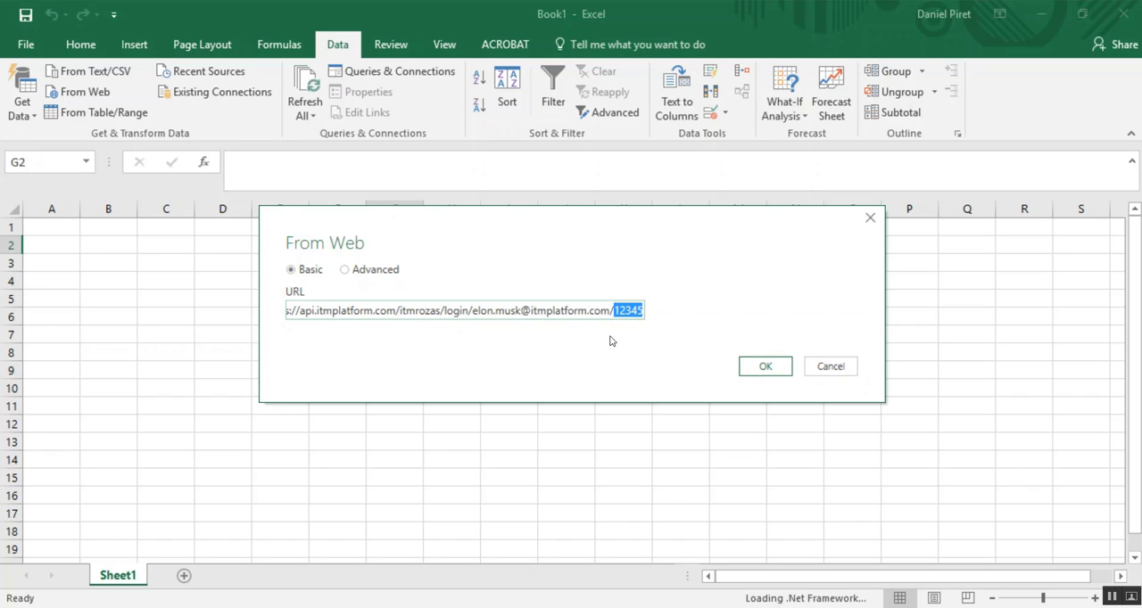
left_click(761, 366)
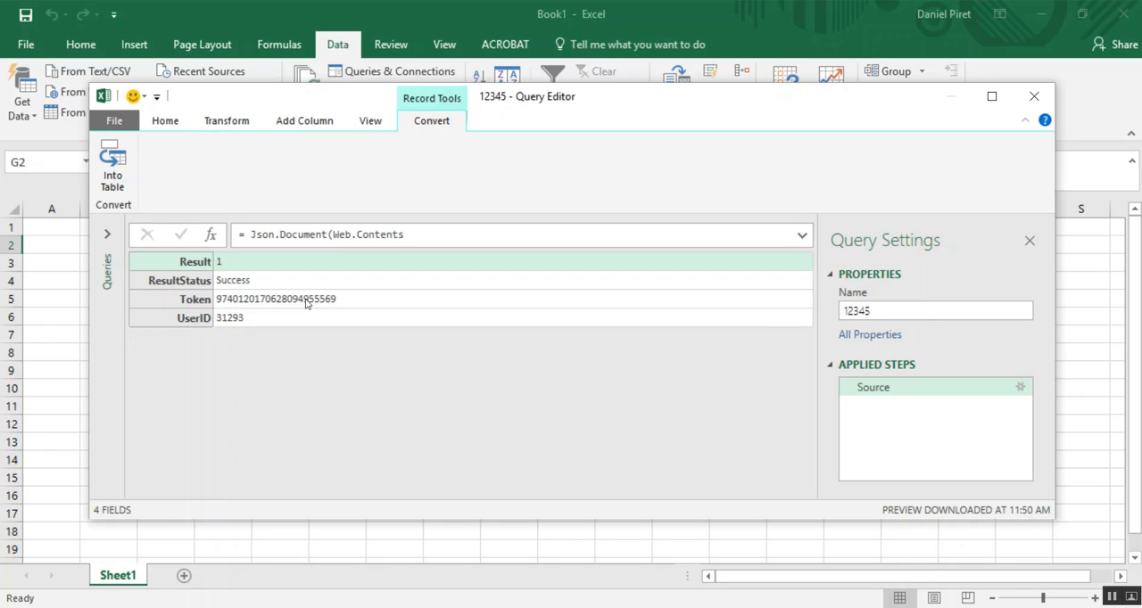
- Open the login query's code in the Advanced Editor and enlarge the editor window upward to examine the Source line
left_click(165, 121)
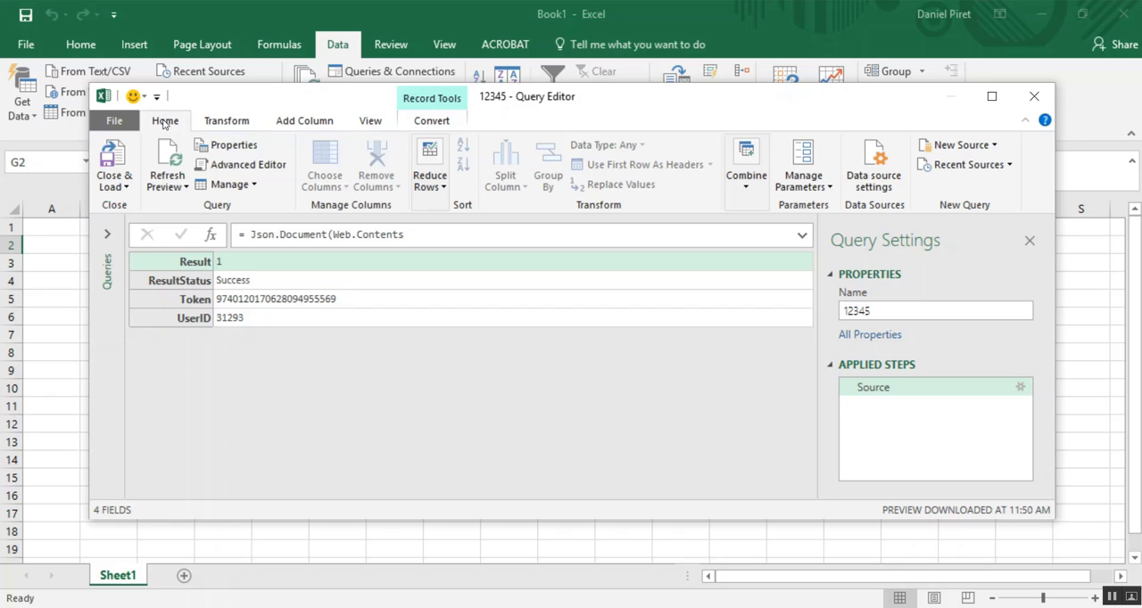
left_click(234, 168)
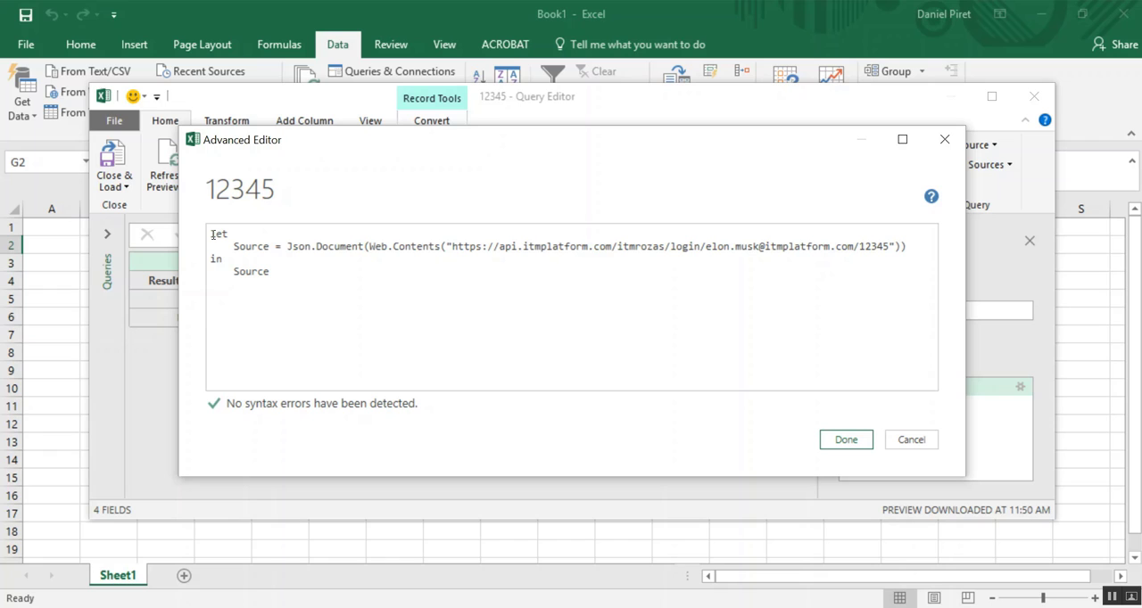
left_click_drag(407, 132, 402, 97)
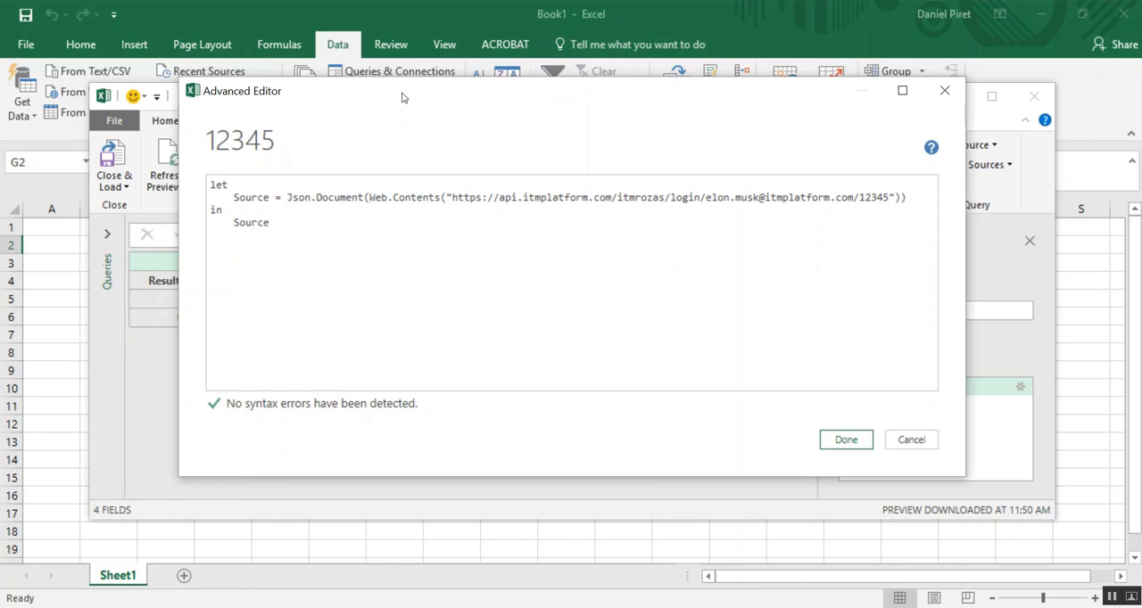
double_click(250, 200)
left_click(910, 198)
- Replace the query's Source line with the myToken and projects Source definitions from the Notepad++ notes, including the account password, and apply the code
mouse_move(377, 607)
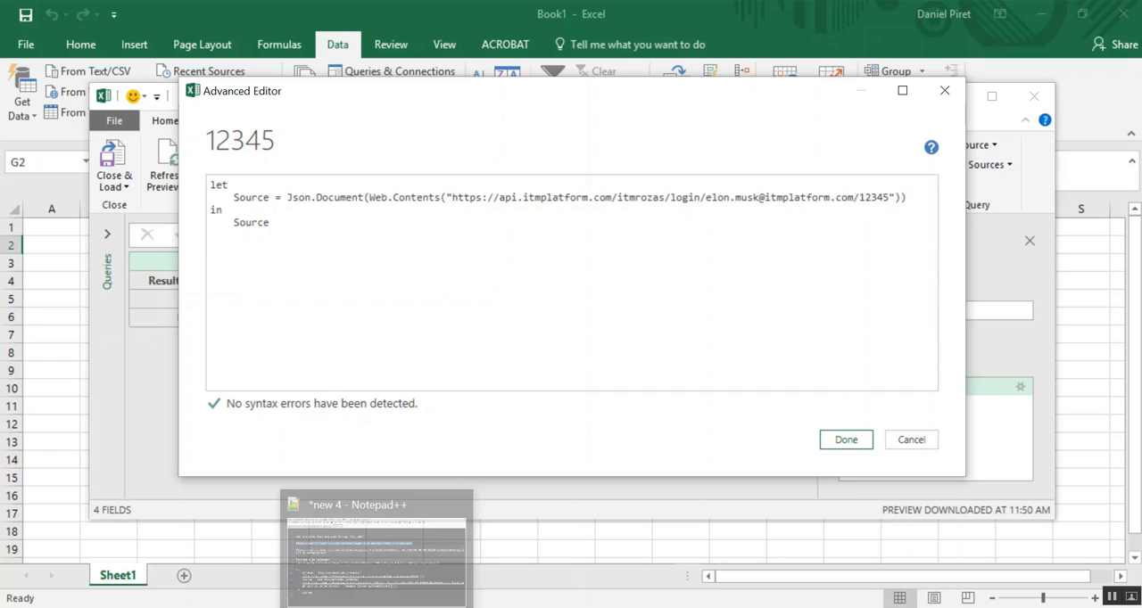
left_click(387, 586)
left_click_drag(97, 371, 689, 455)
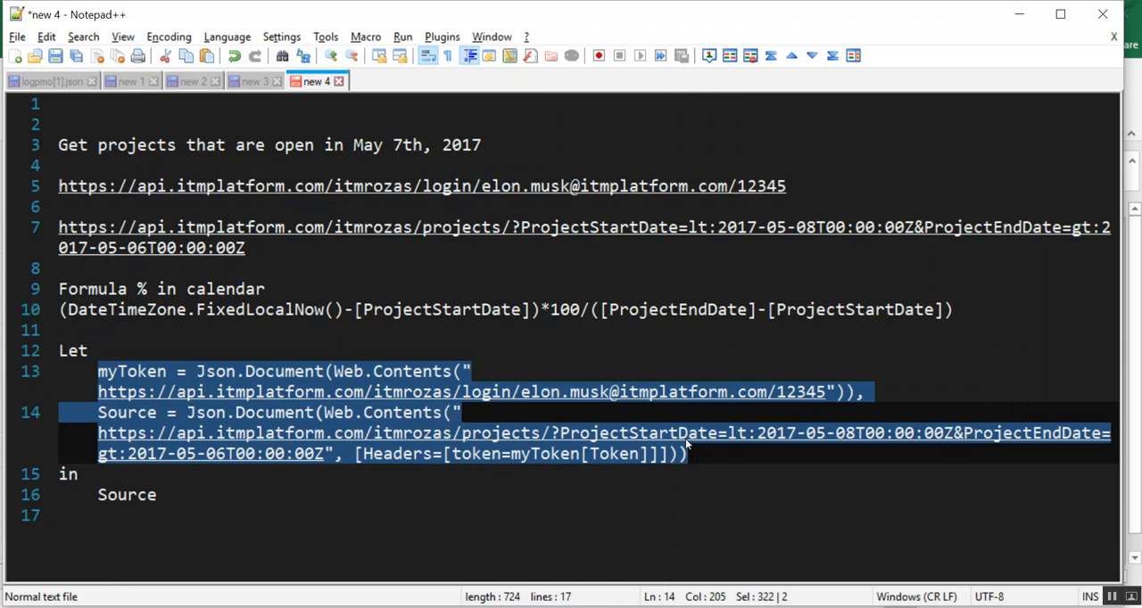
key("alt+Tab")
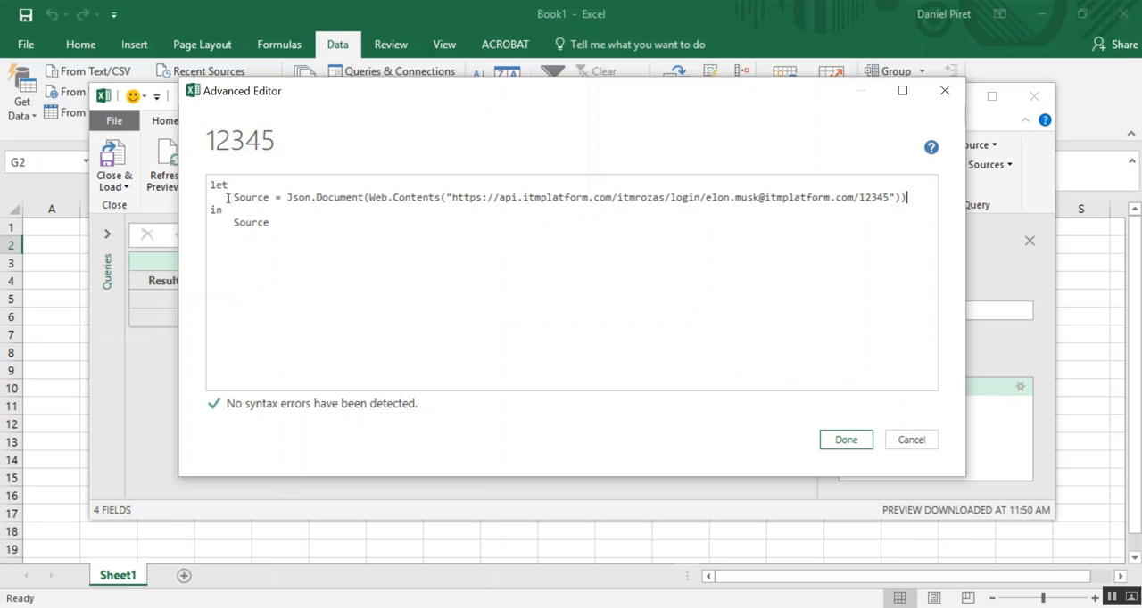
left_click_drag(229, 197, 906, 199)
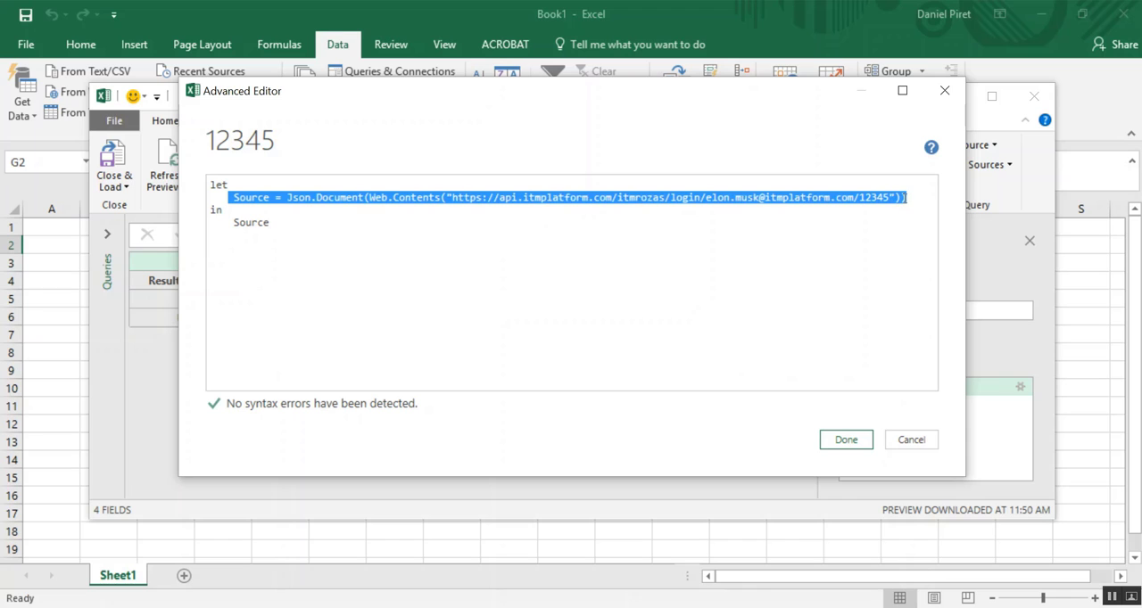
key("ctrl+v")
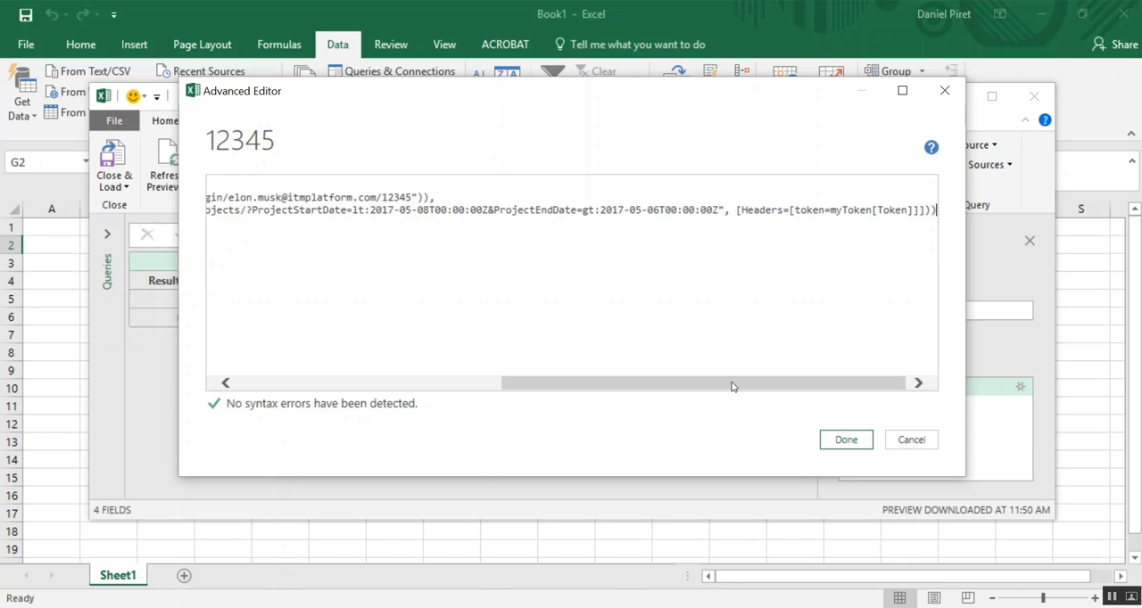
left_click_drag(734, 385, 347, 393)
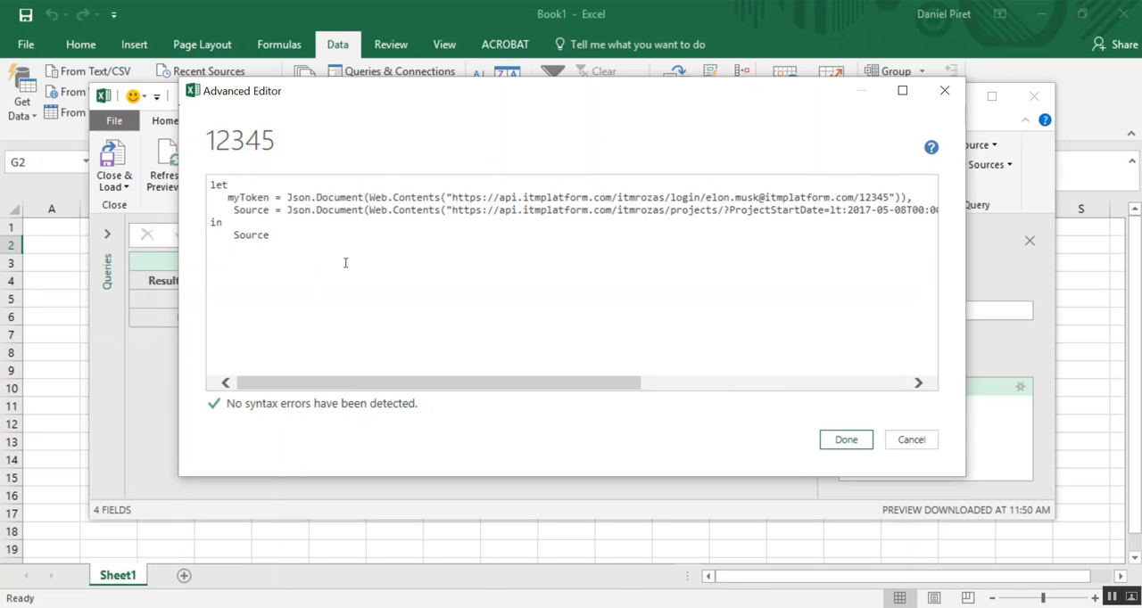
left_click(844, 440)
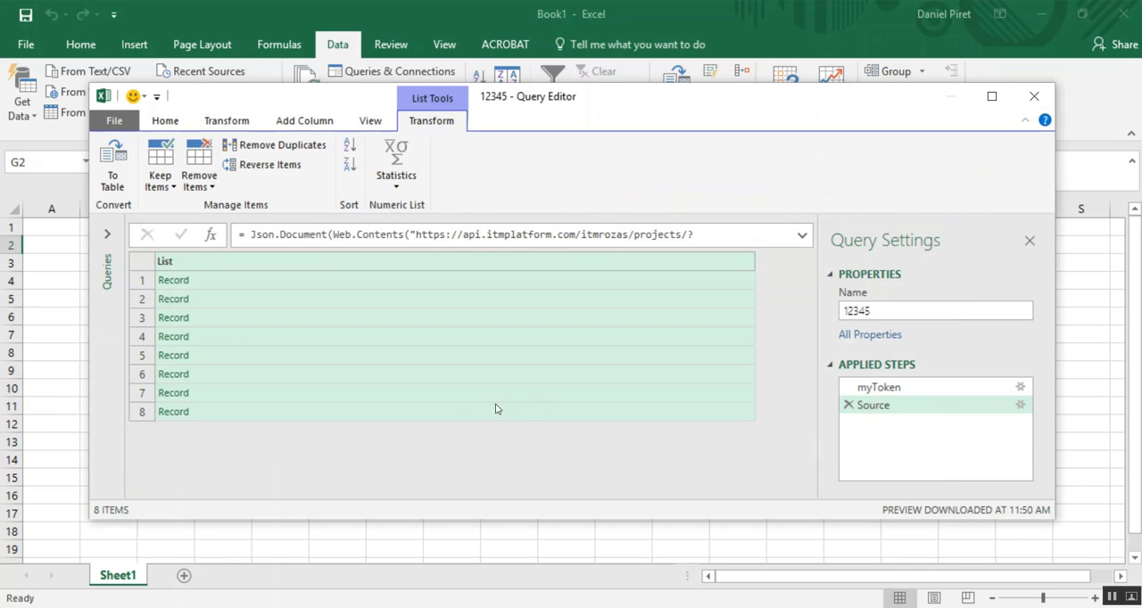
left_click(221, 128)
left_click(182, 128)
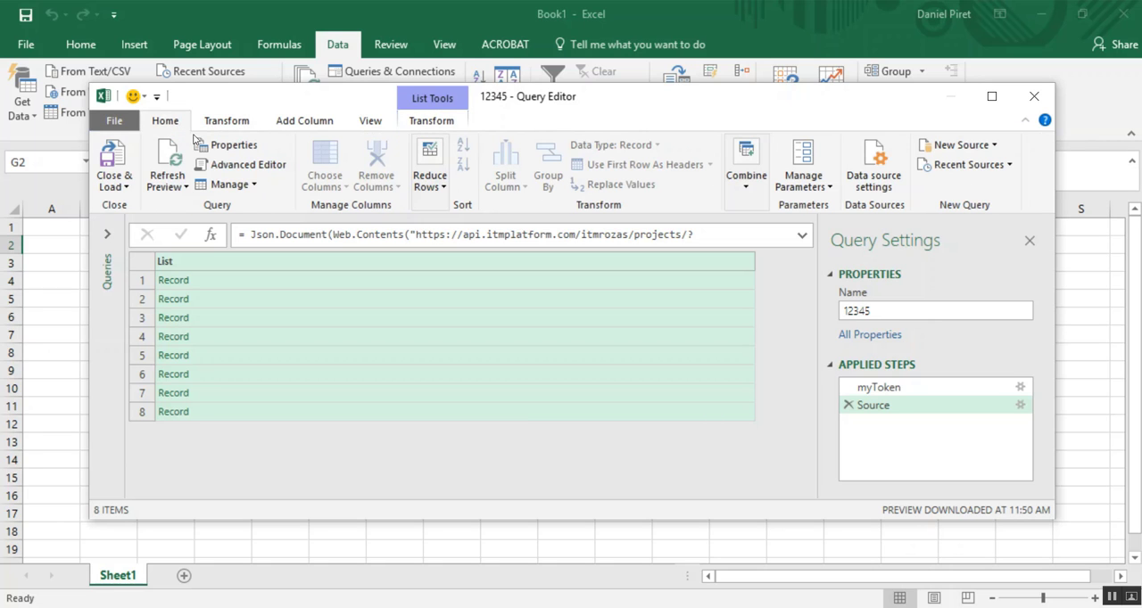
- Examine the query code in an enlarged Advanced Editor, checking the projects endpoint, the start and end date filters and the token header
left_click(219, 164)
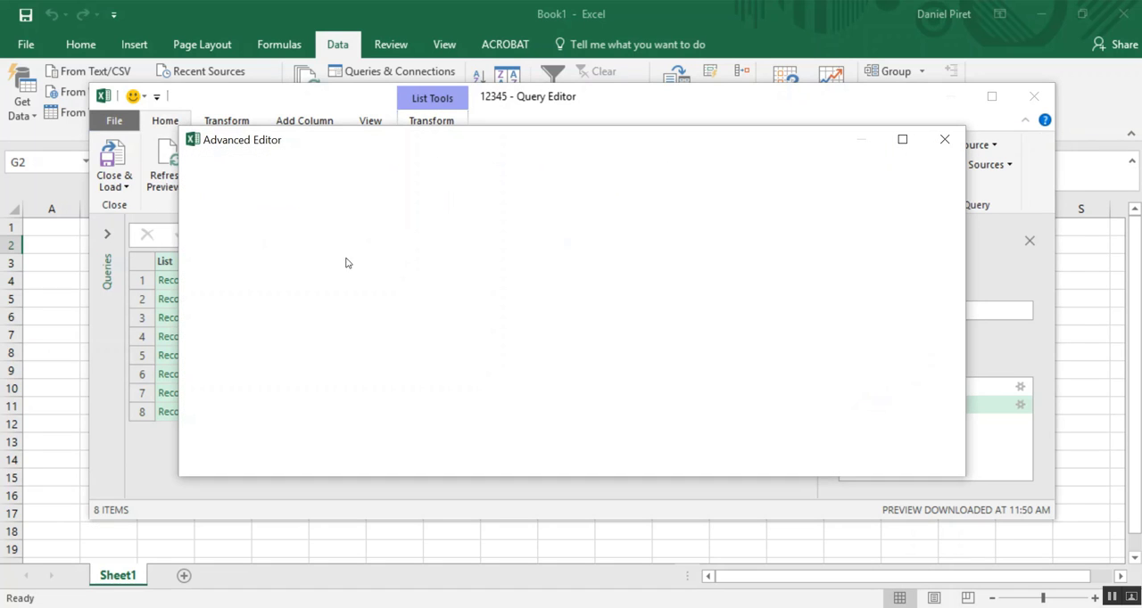
double_click(504, 143)
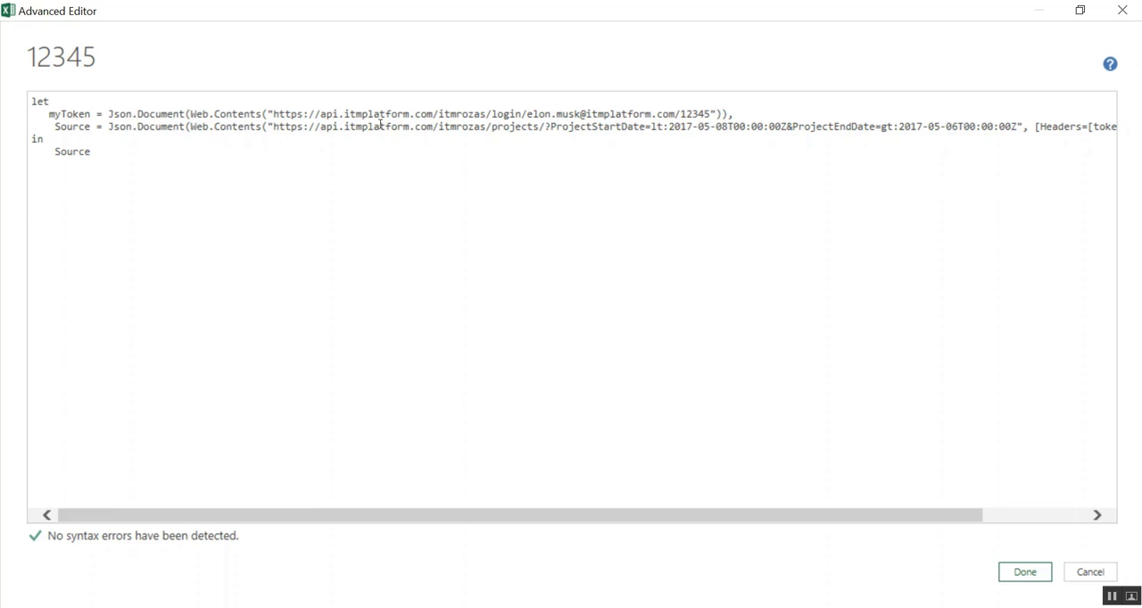
left_click_drag(318, 127, 539, 127)
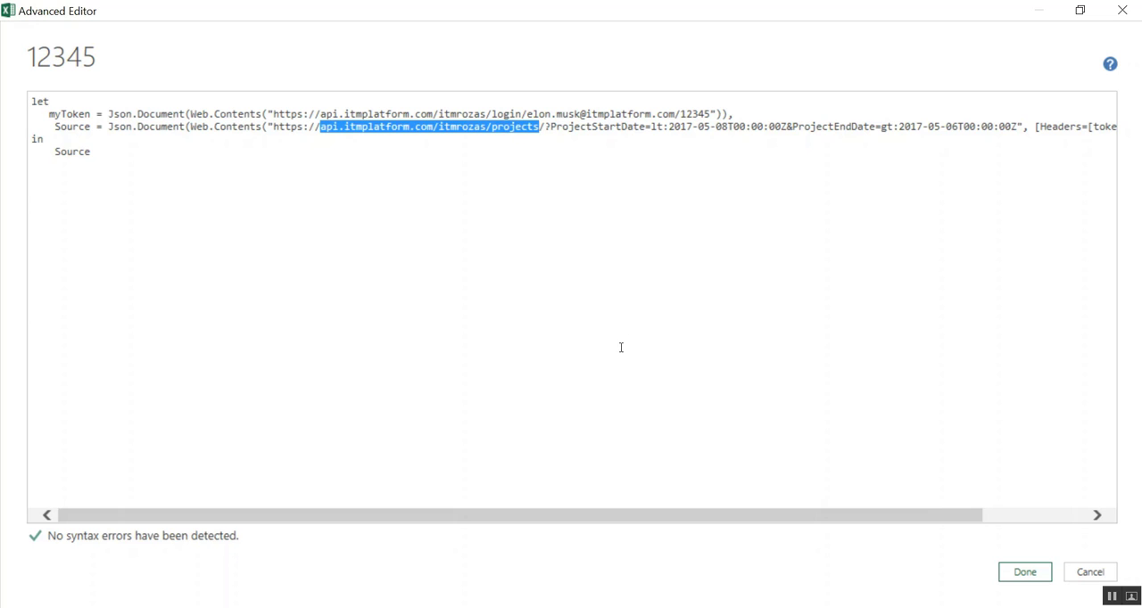
left_click_drag(604, 516, 728, 516)
left_click_drag(427, 127, 816, 128)
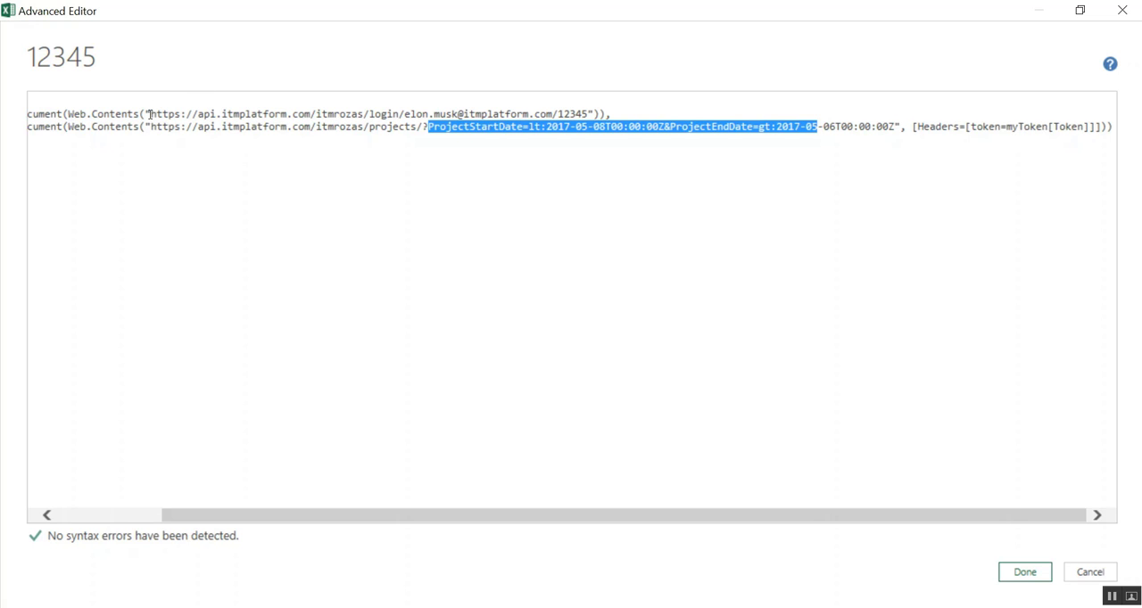
left_click_drag(401, 519, 264, 516)
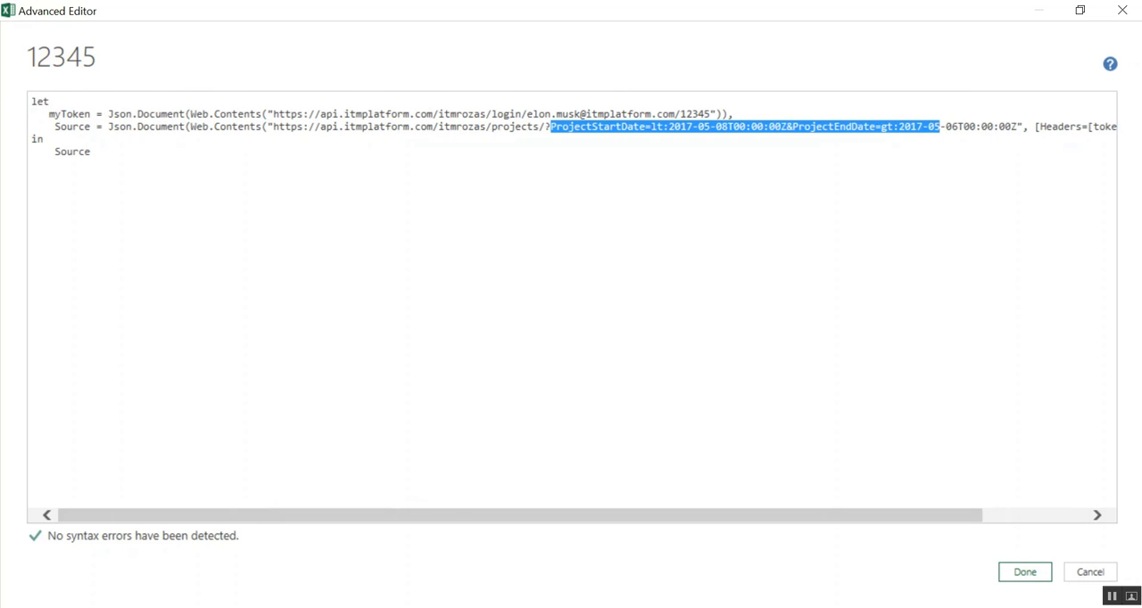
left_click(1025, 572)
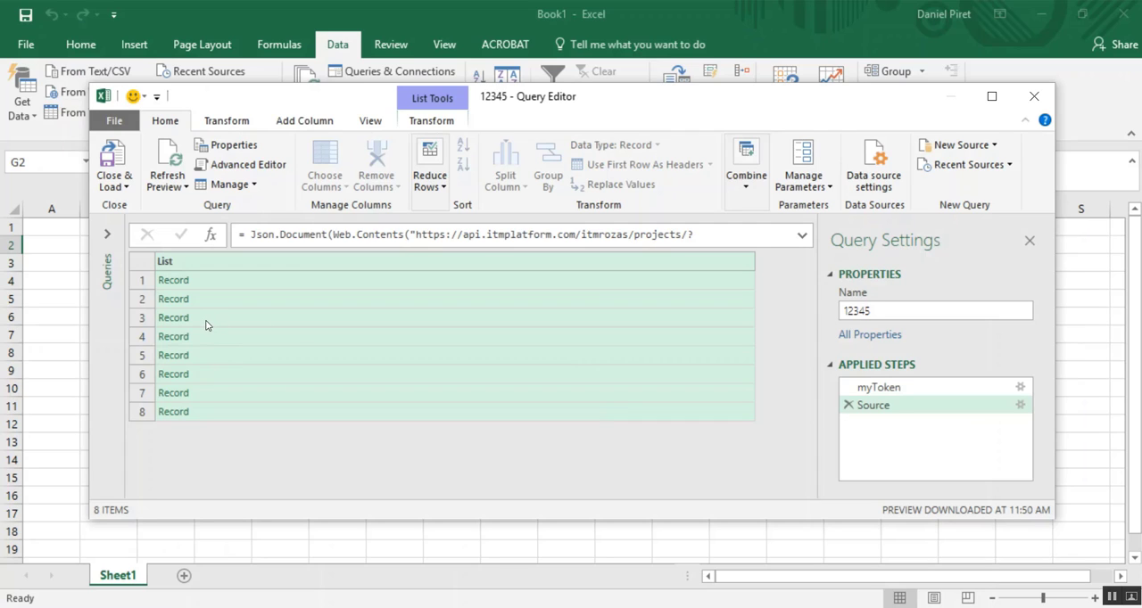
- Convert the list of records to a table with no delimiter and extra columns shown as errors
right_click(176, 262)
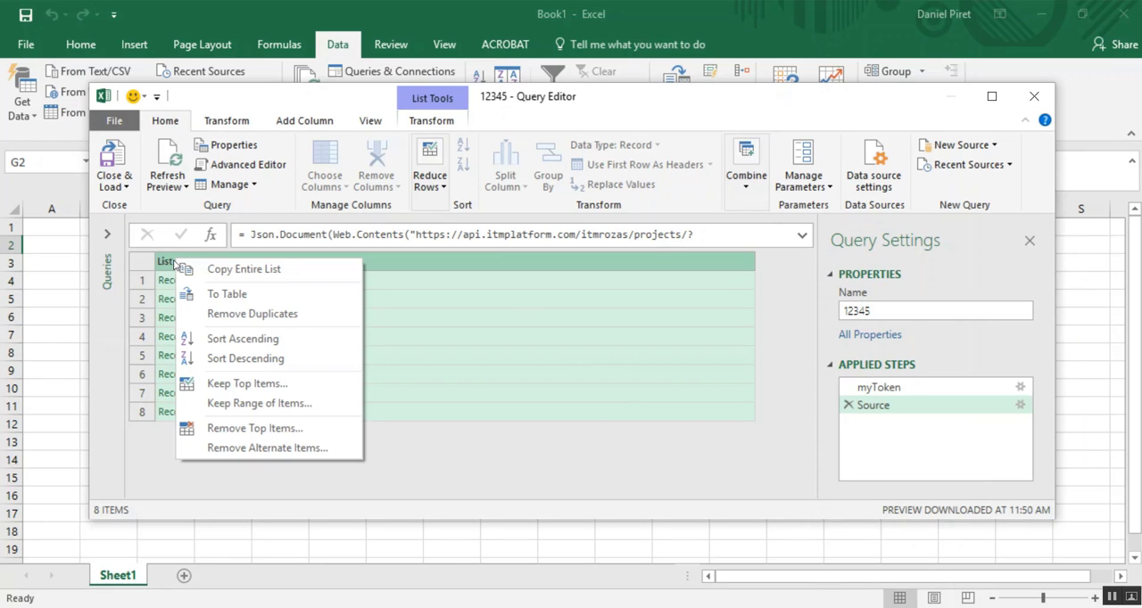
left_click(217, 294)
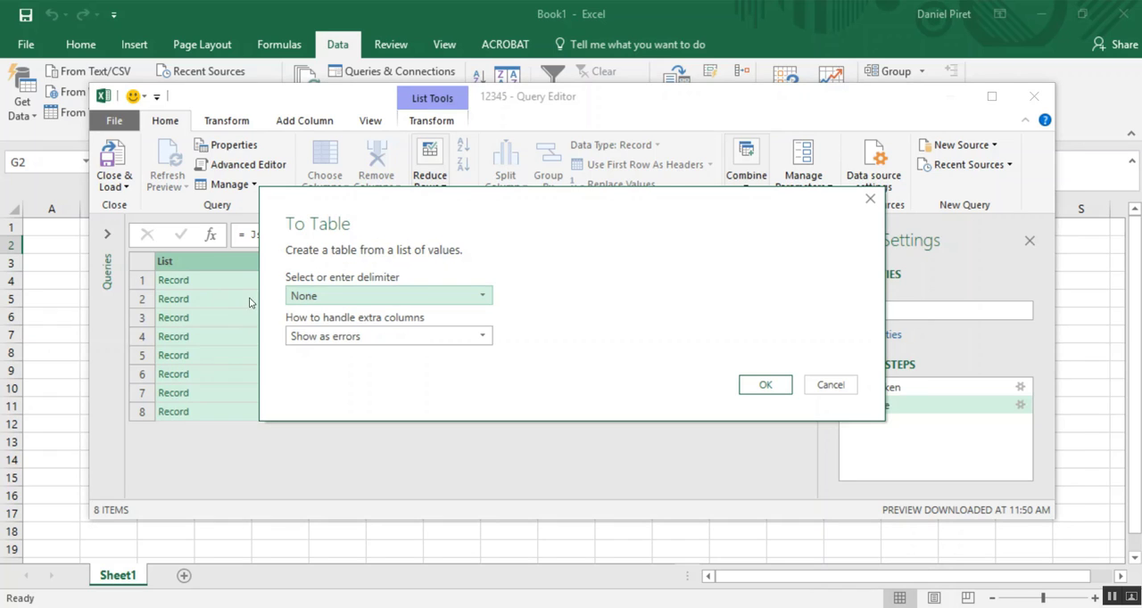
left_click(758, 384)
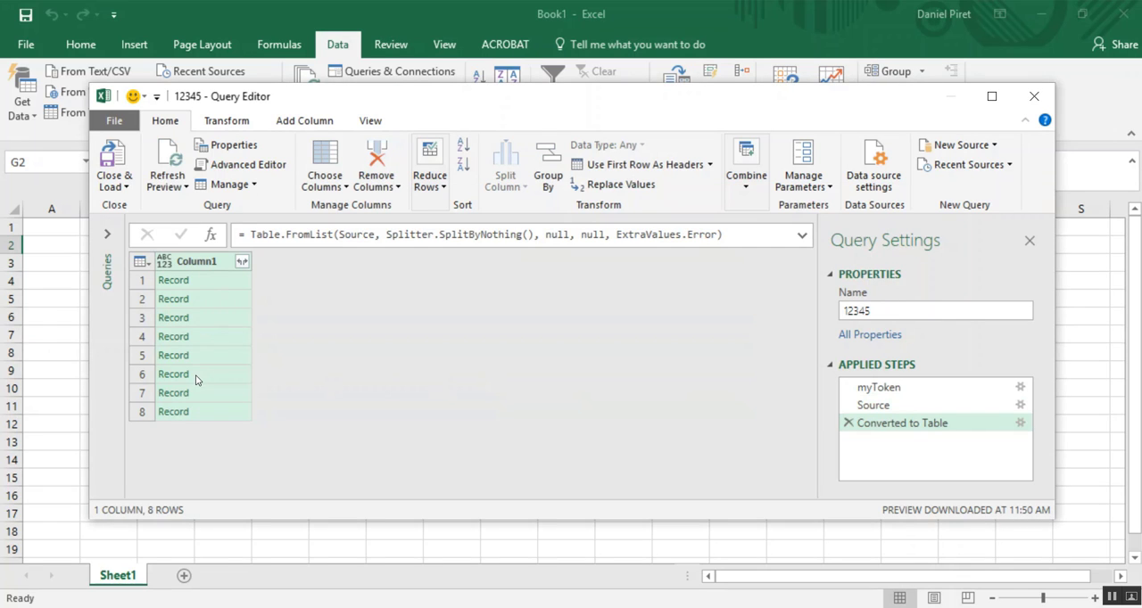
- Open the expansion options of Column1 and look through the available project fields
left_click(241, 262)
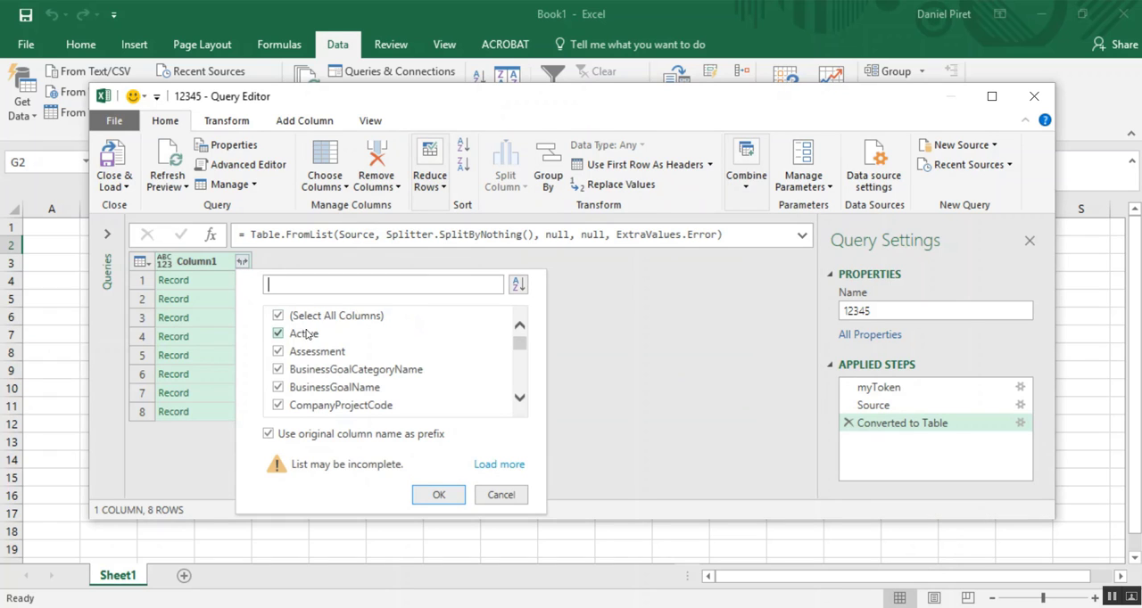
scroll(315, 359, "down", 1)
scroll(308, 357, "up", 1)
scroll(298, 352, "down", 1)
scroll(299, 352, "down", 3)
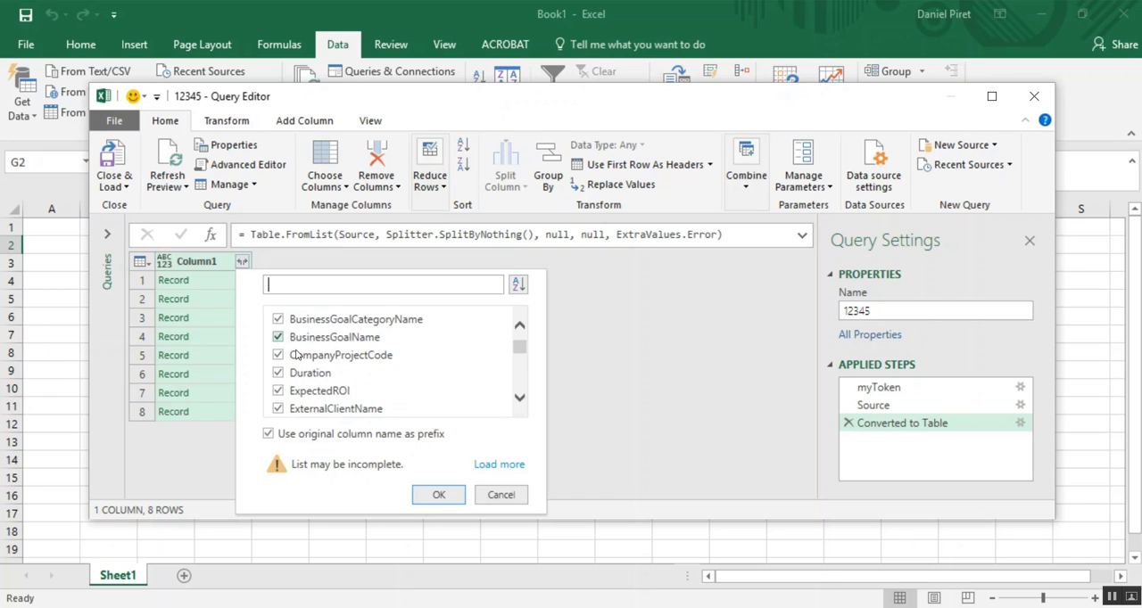
scroll(297, 354, "down", 1)
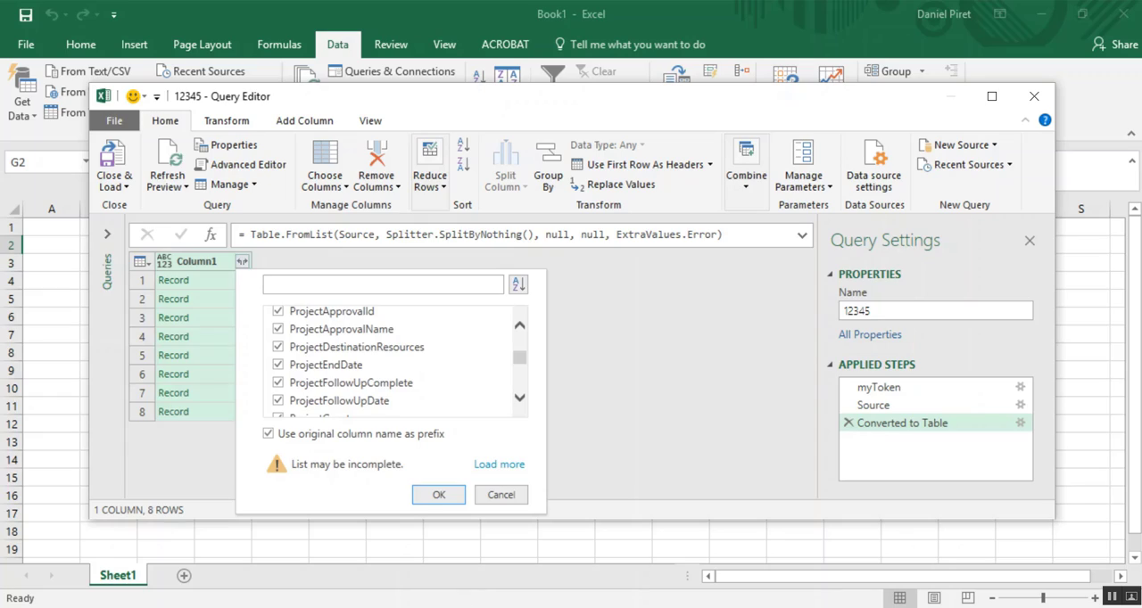
- Switch to the ITM Platform API documentation in Chrome, review the Get Projects filters and response fields, and return to the Query Editor
mouse_move(245, 607)
left_click(250, 555)
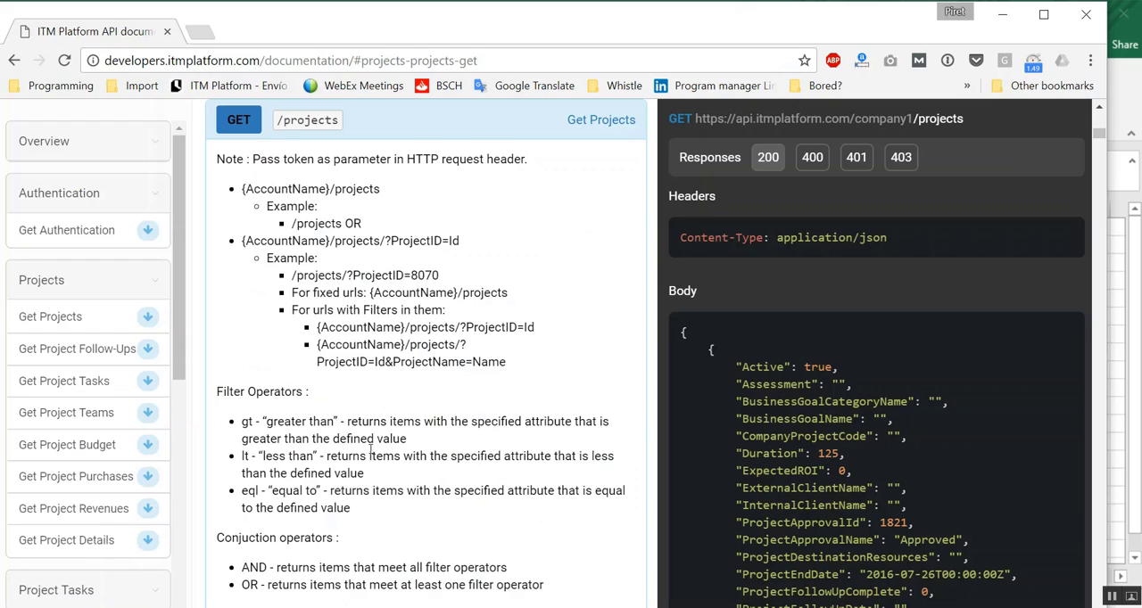
scroll(745, 397, "down", 5)
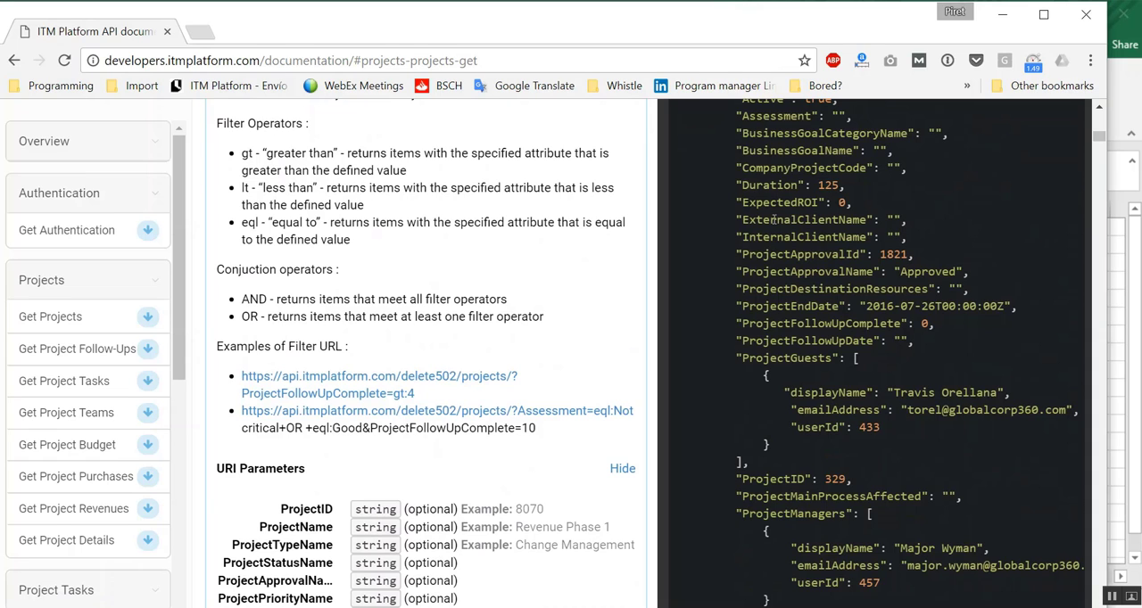
left_click(1001, 22)
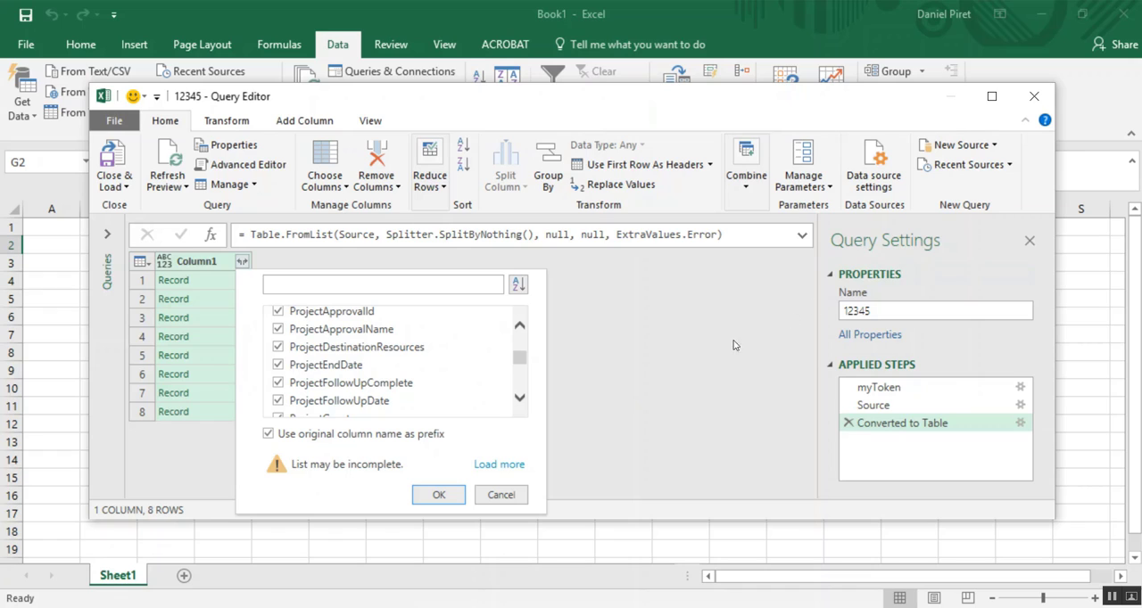
- Deselect all the fields of Column1 and include ProjectEndDate and ProjectID in the expansion
scroll(520, 369, "up", 10)
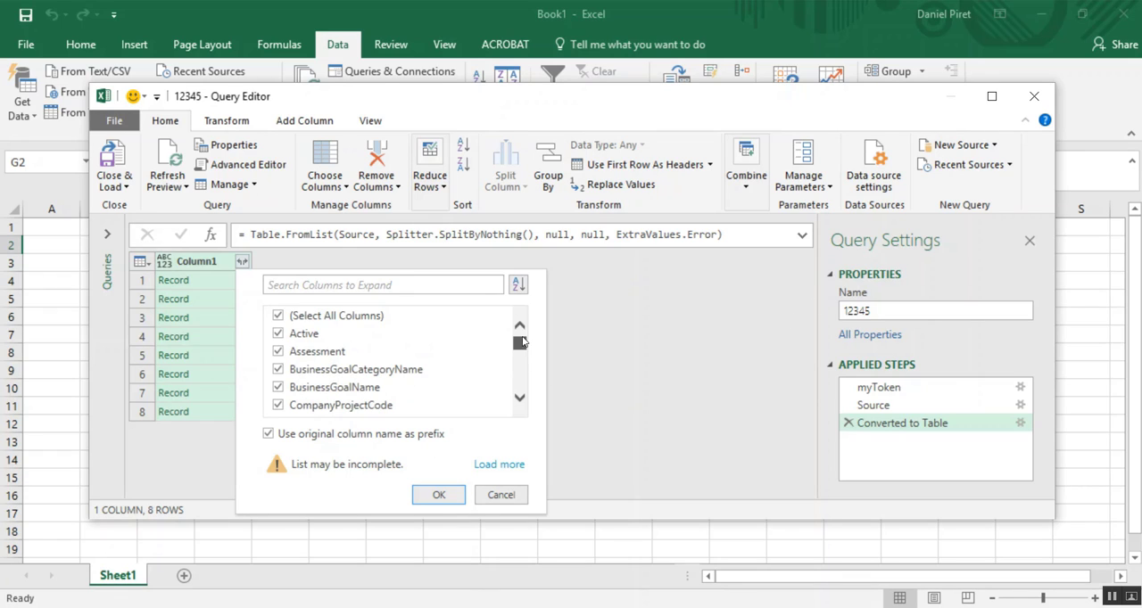
left_click(276, 317)
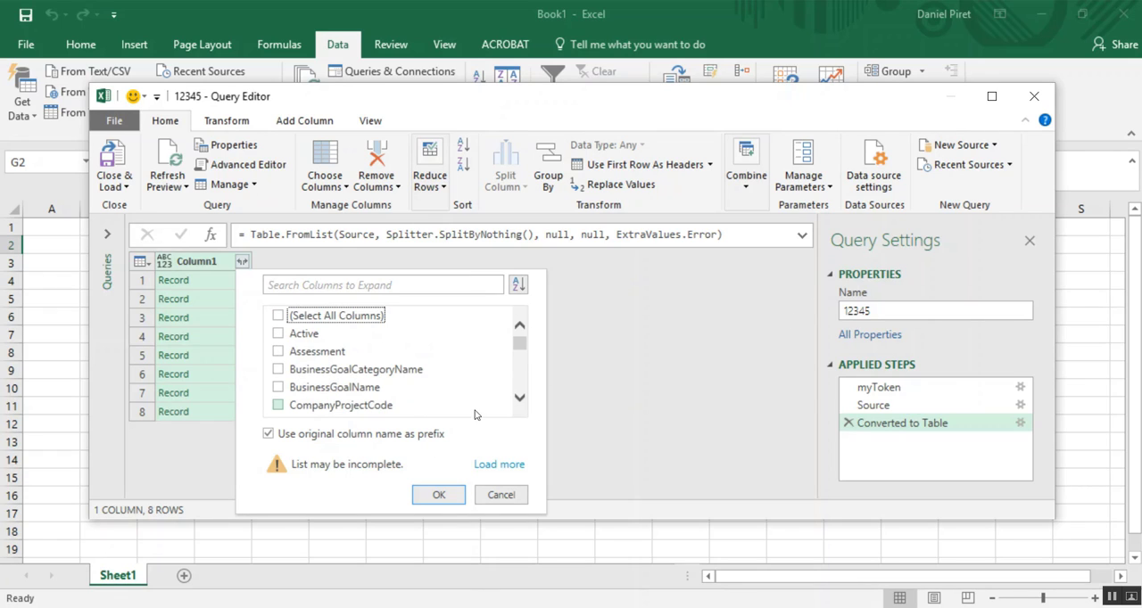
left_click(521, 402)
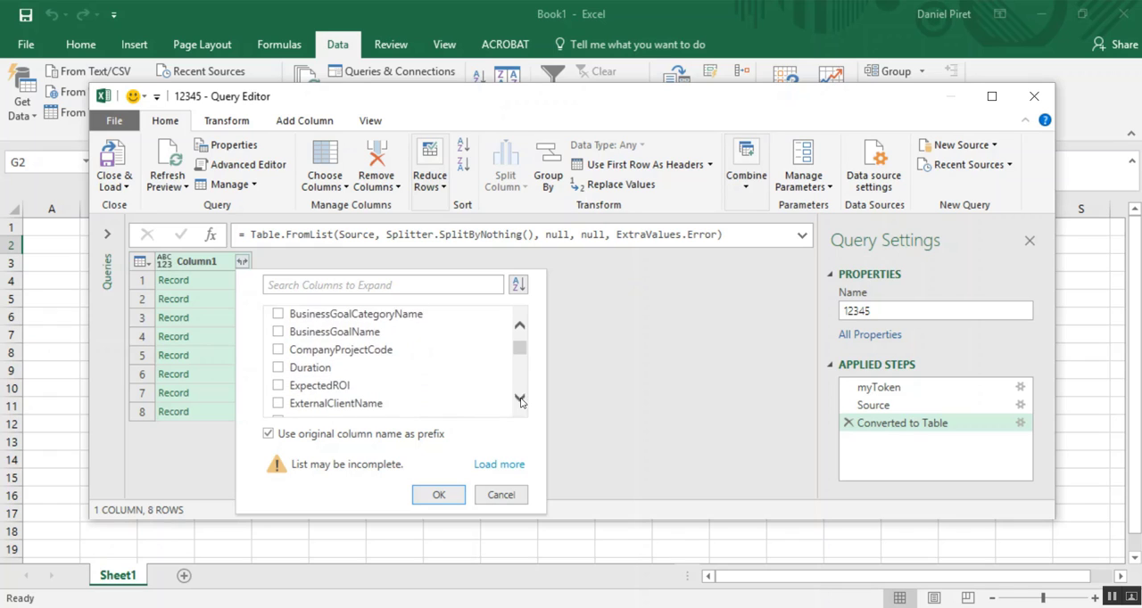
left_click(521, 401)
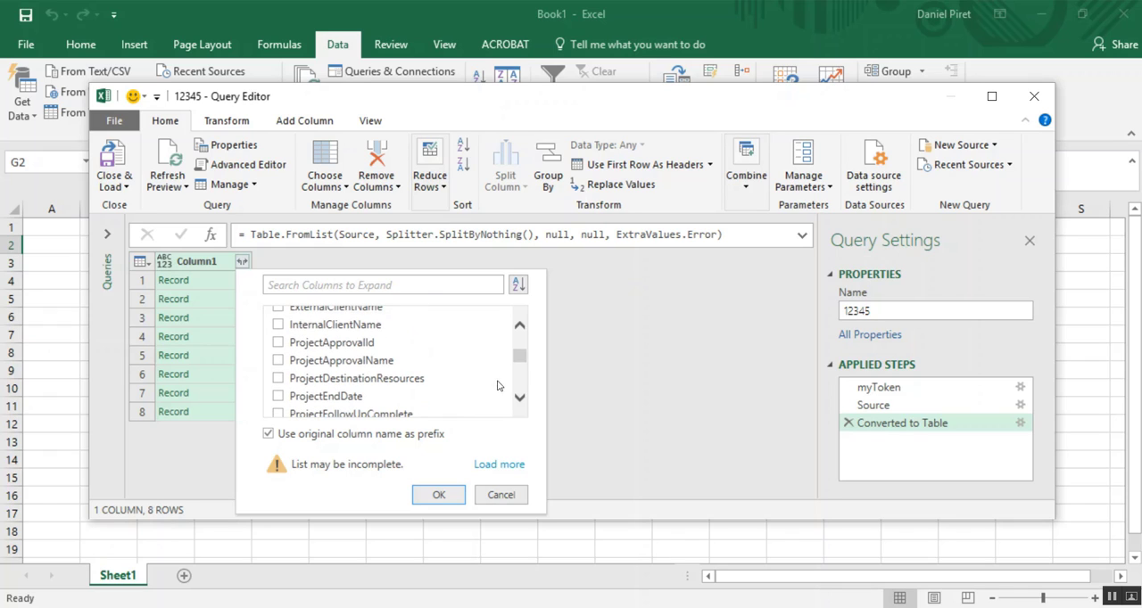
left_click(277, 397)
scroll(395, 371, "down", 1)
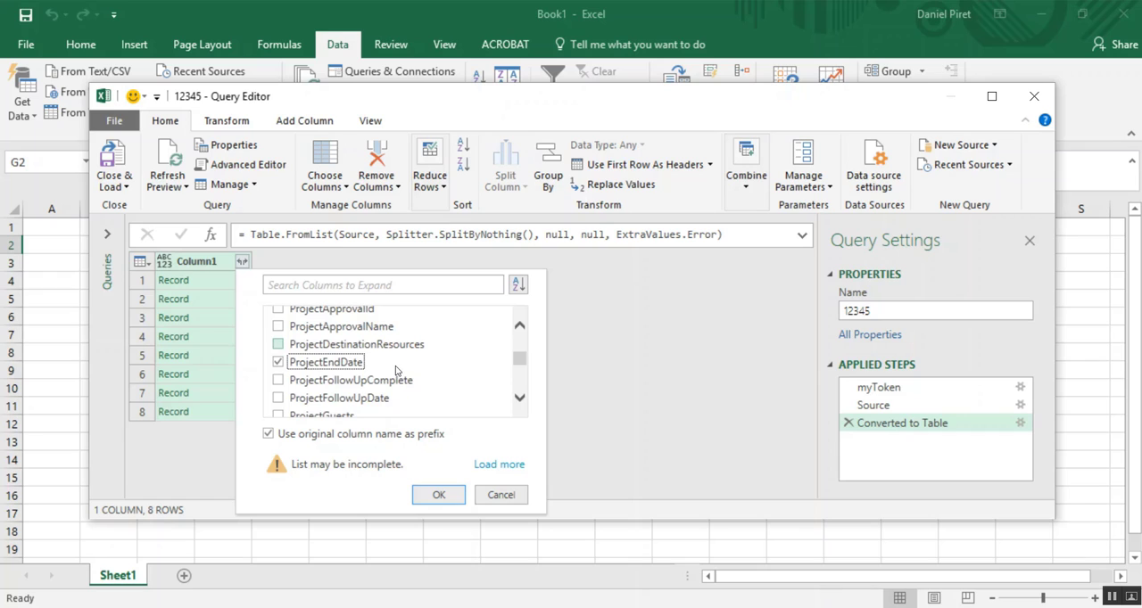
scroll(412, 365, "down", 1)
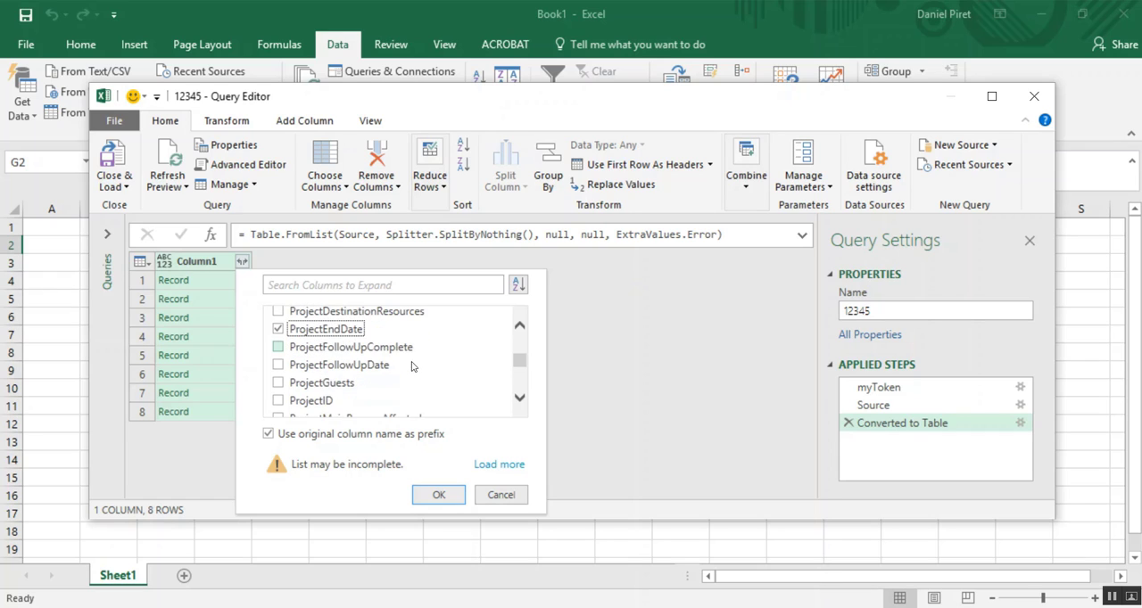
scroll(412, 365, "down", 1)
left_click(279, 368)
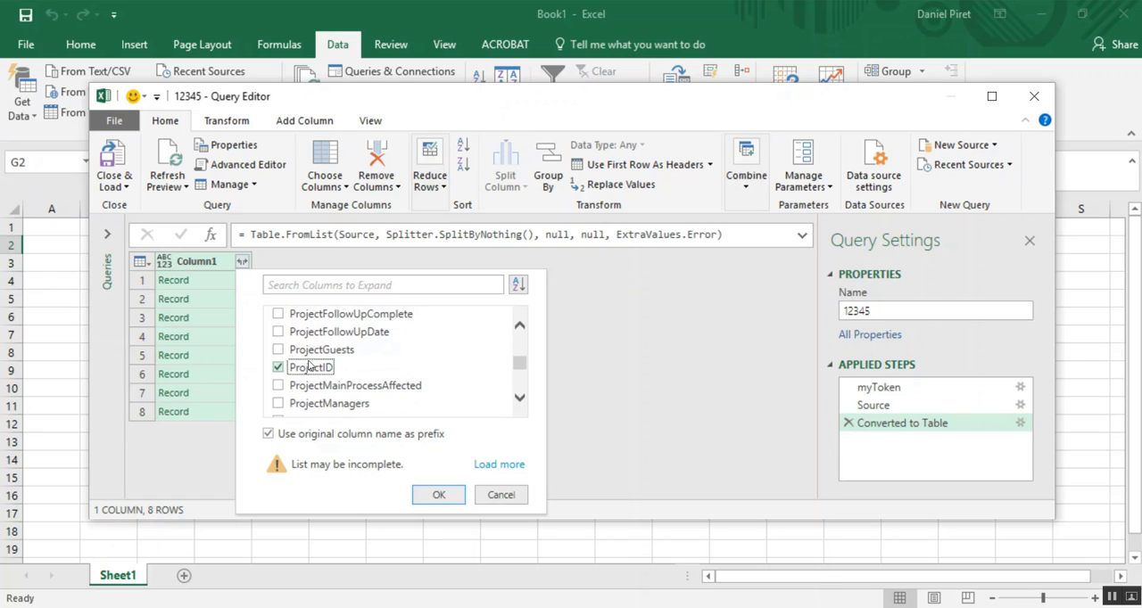
- Add the ProjectName and ProjectStartDate fields to the column expansion selection
scroll(309, 367, "down", 1)
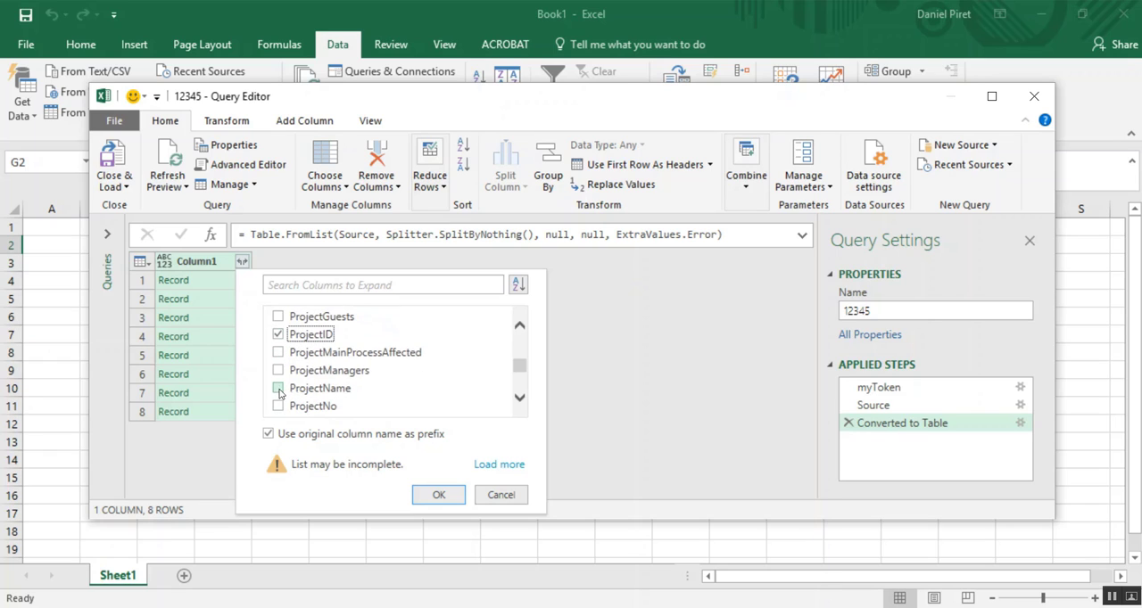
left_click(279, 394)
scroll(367, 379, "down", 2)
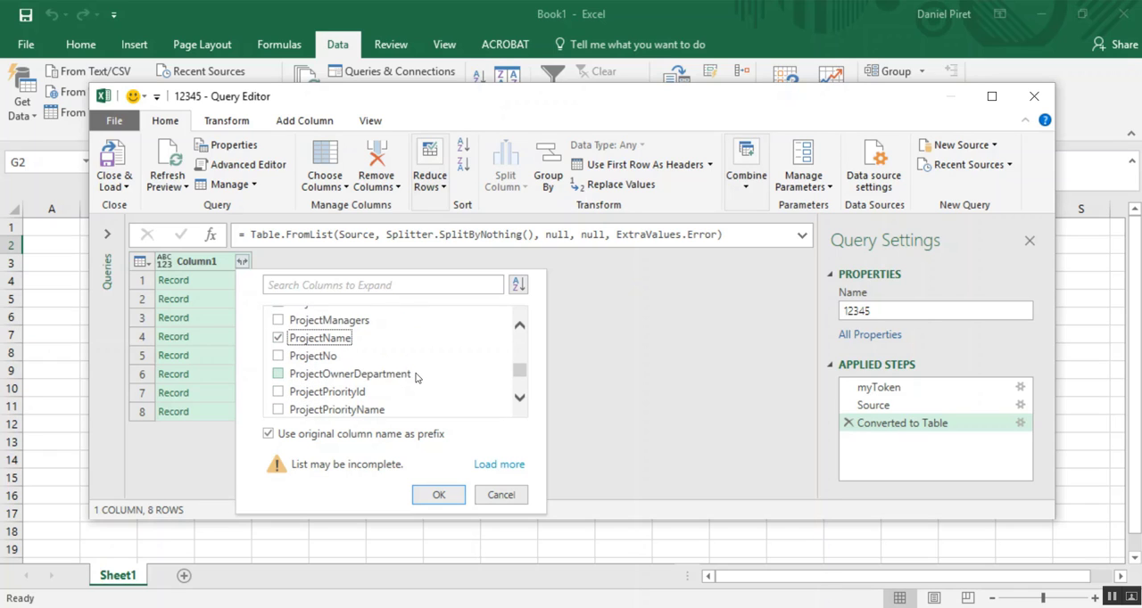
scroll(416, 379, "down", 2)
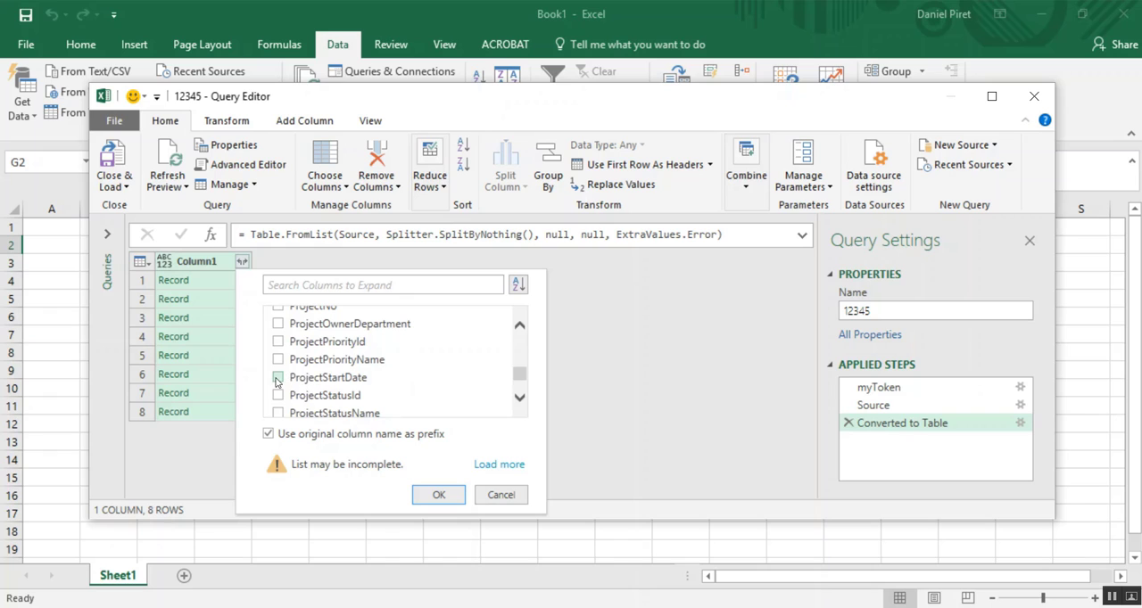
left_click(277, 380)
scroll(382, 381, "down", 2)
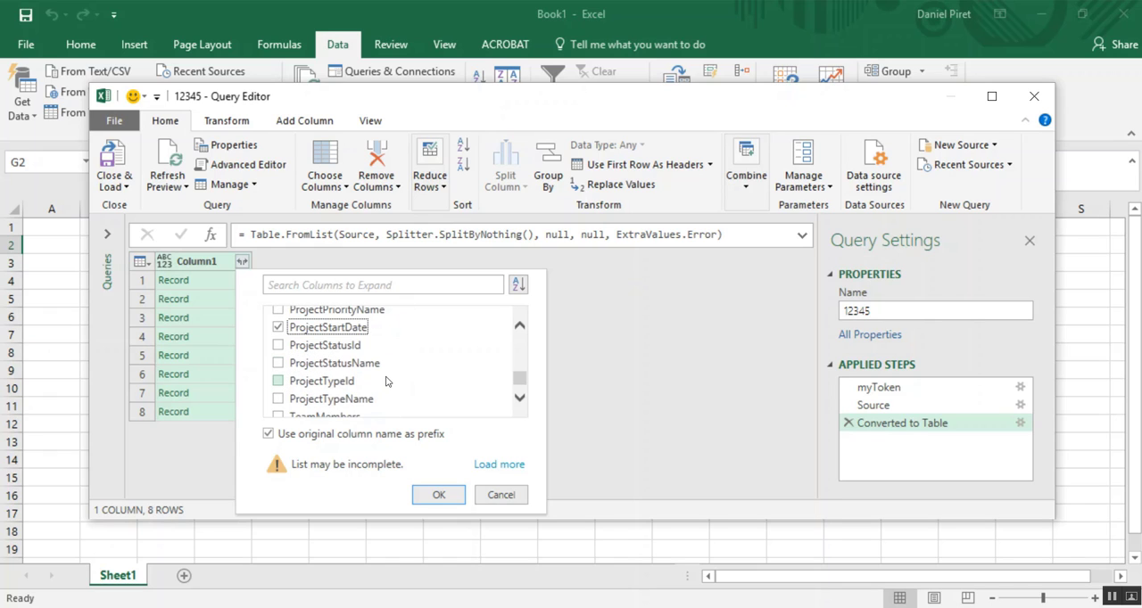
- Include ProjectFollowUpComplete, turn off the original column name prefix and expand Column1 into the selected fields
scroll(387, 381, "up", 5)
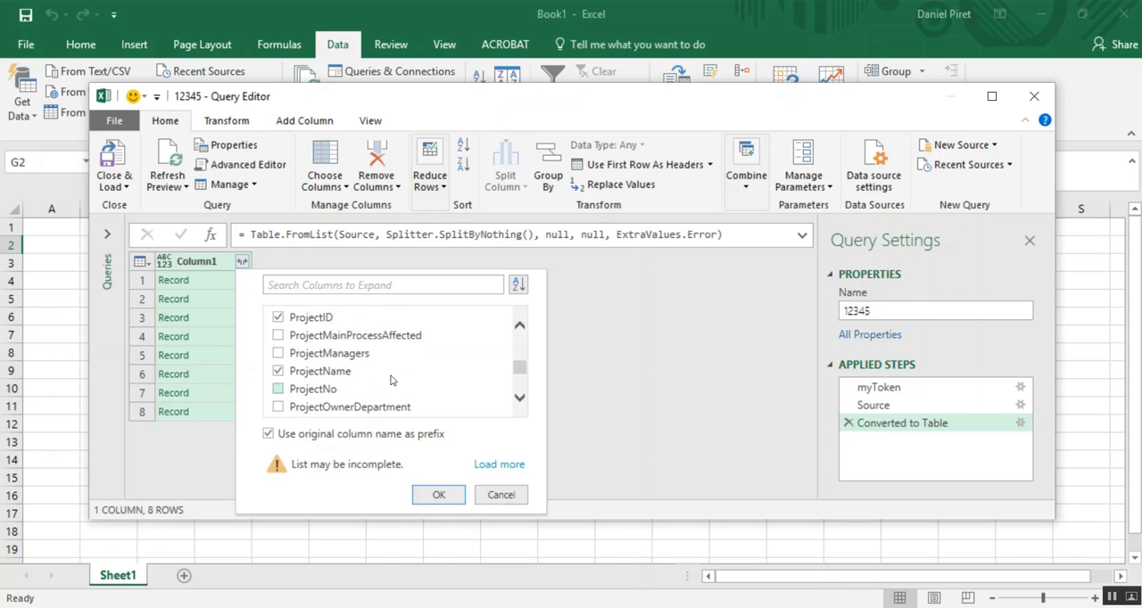
scroll(391, 381, "up", 2)
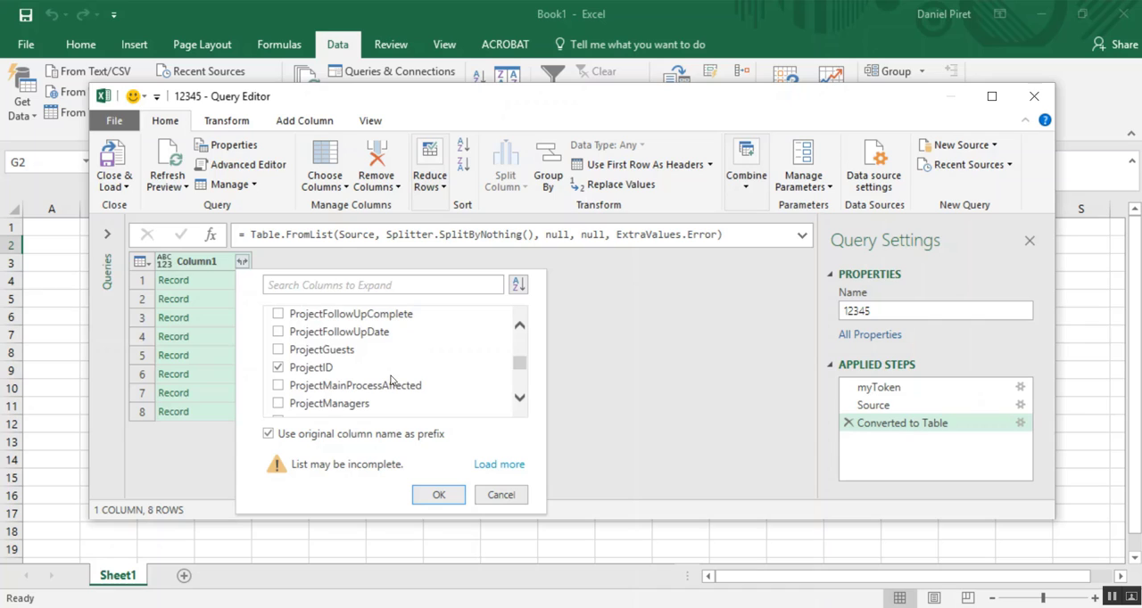
left_click(279, 314)
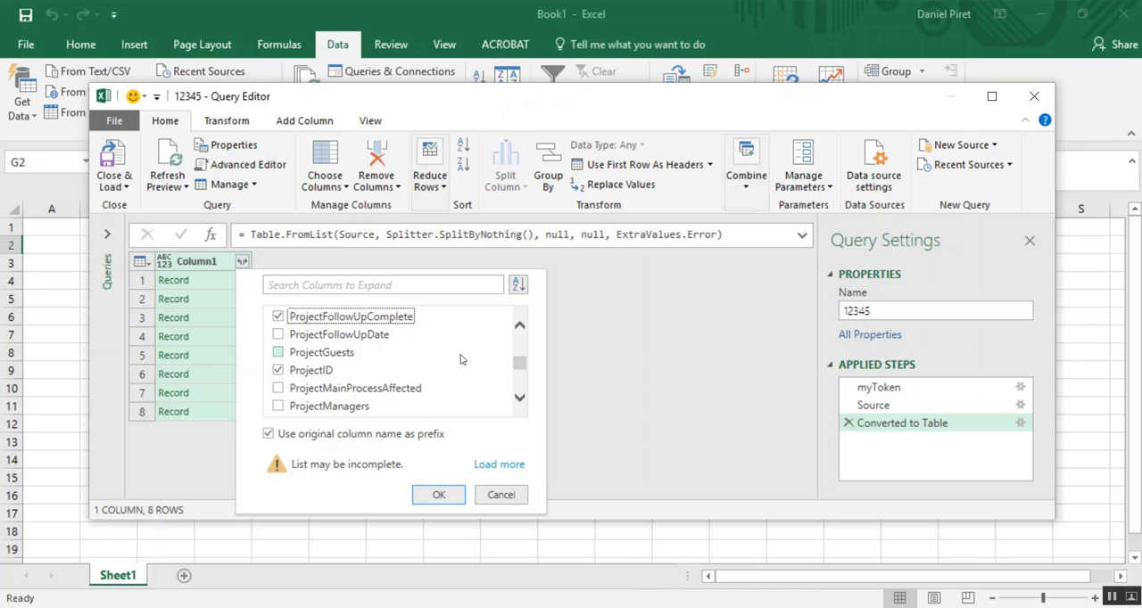
left_click(268, 435)
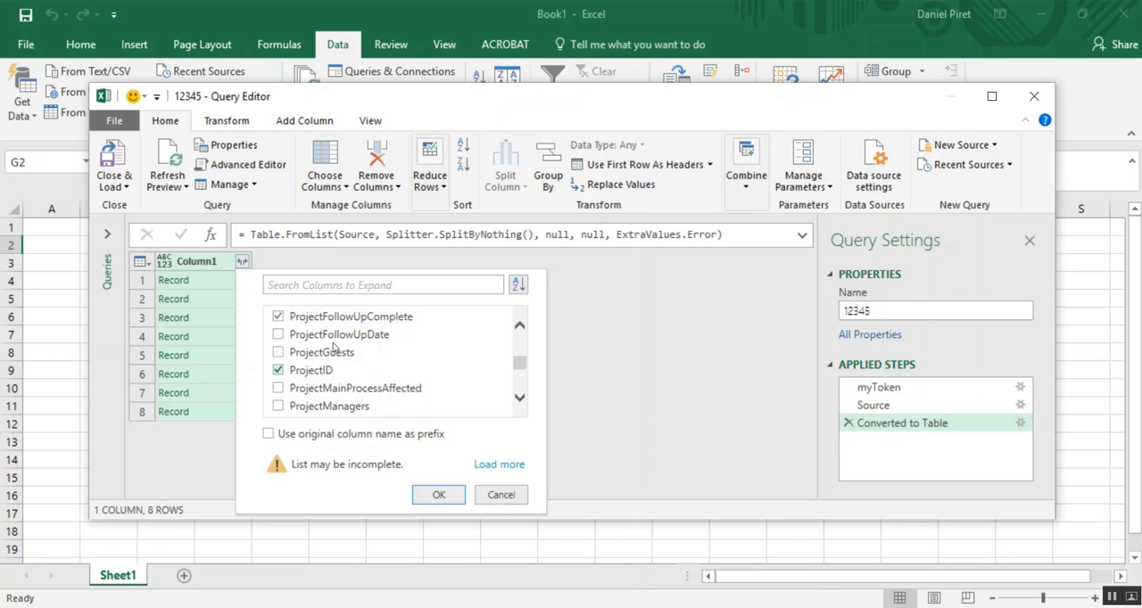
left_click(437, 496)
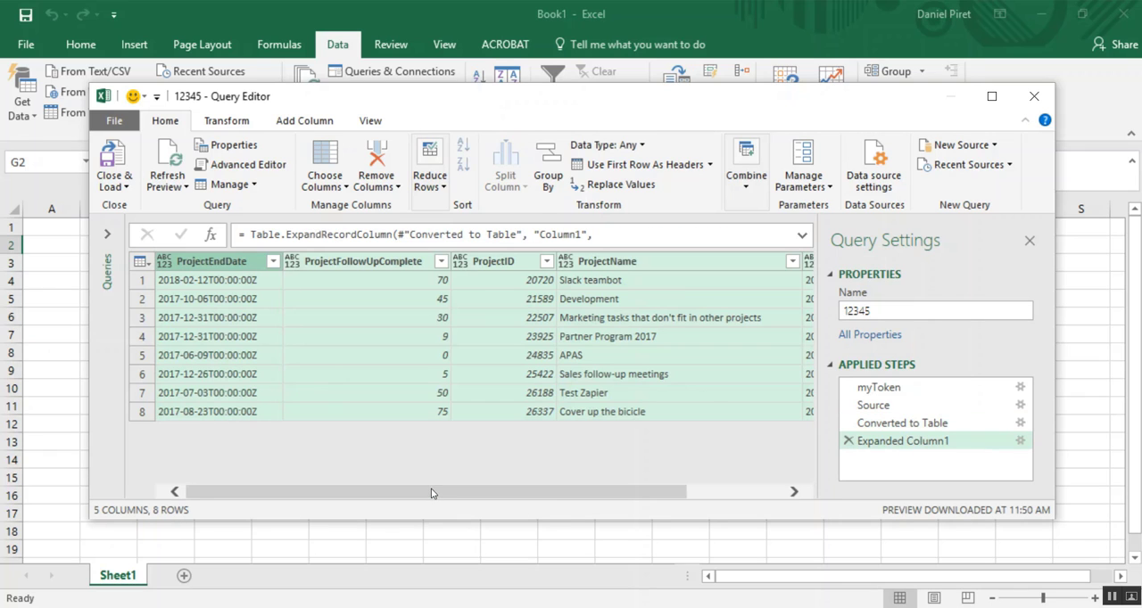
- Widen the Query Editor window to review the expanded project columns through ProjectStartDate, ending at the first column
mouse_move(435, 498)
left_mouse_down()
mouse_move(578, 487)
mouse_move(442, 489)
left_mouse_up()
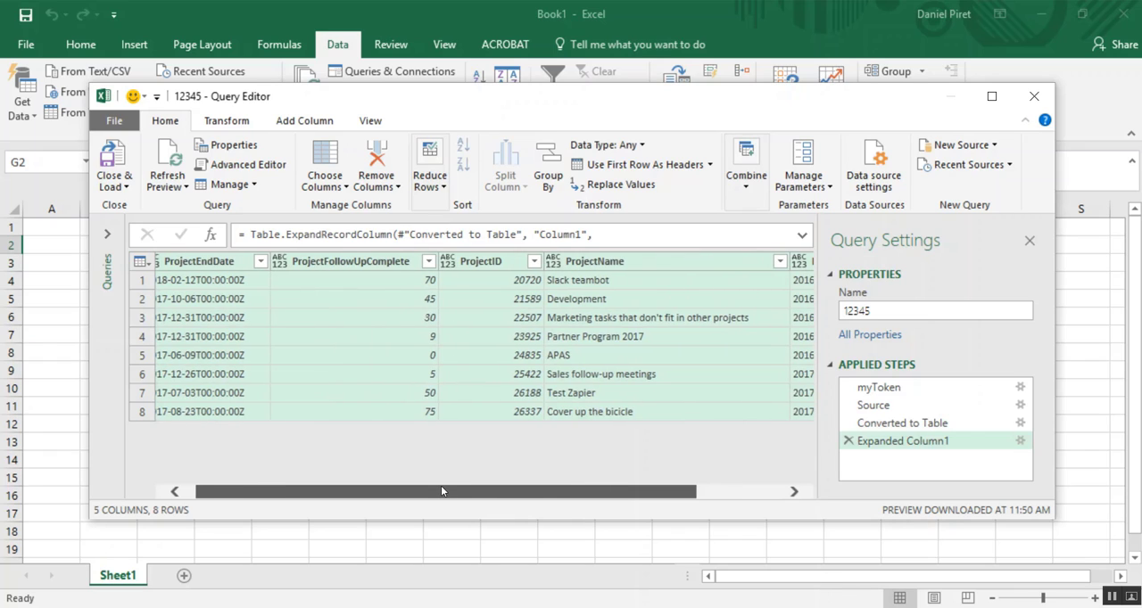
left_click_drag(441, 488, 442, 489)
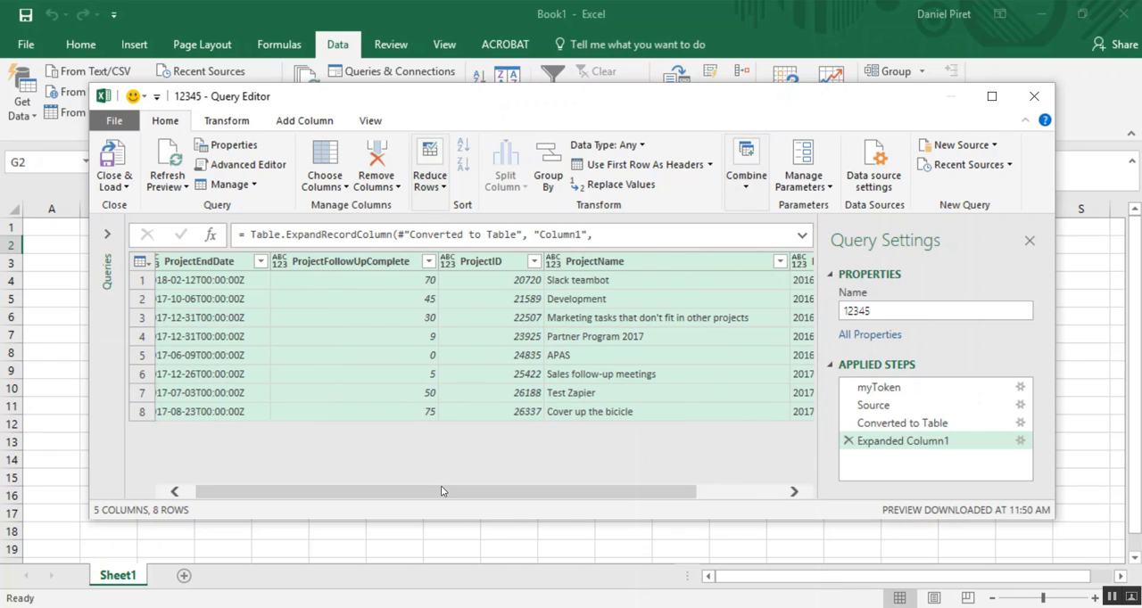
left_click_drag(1054, 389, 1140, 389)
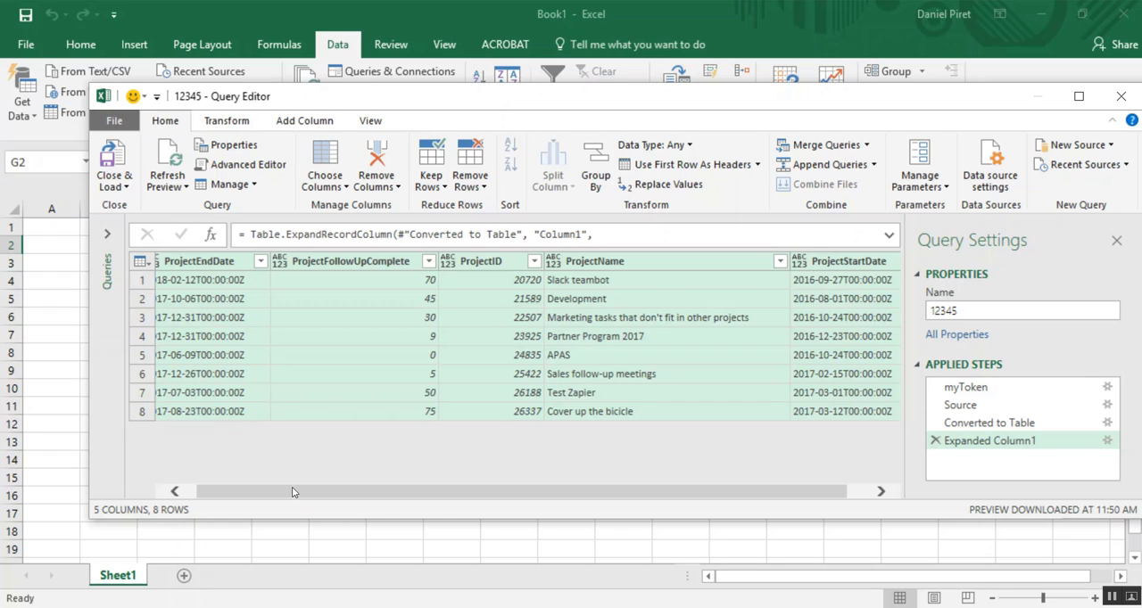
left_click_drag(295, 491, 236, 492)
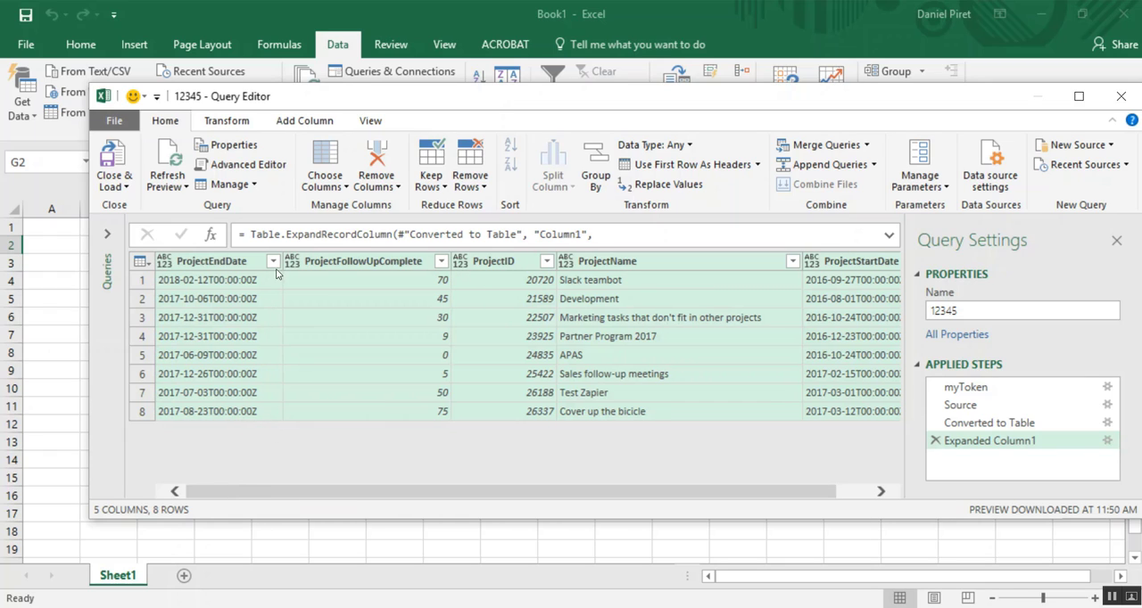
- Set the data type of the ProjectEndDate column to Date/Time/Timezone
left_click(321, 320)
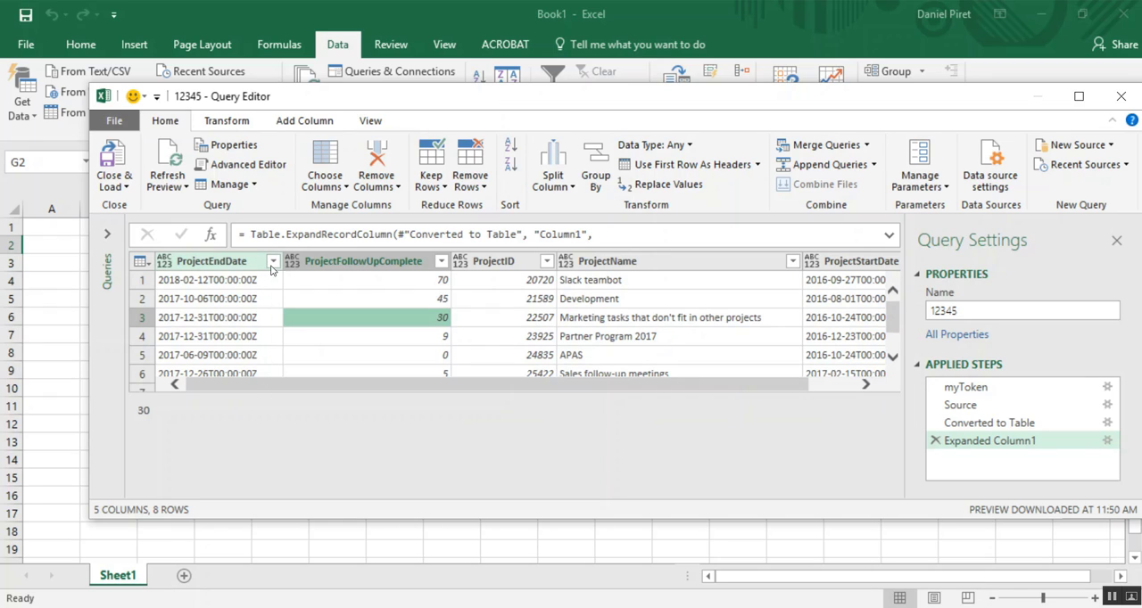
left_click(241, 263)
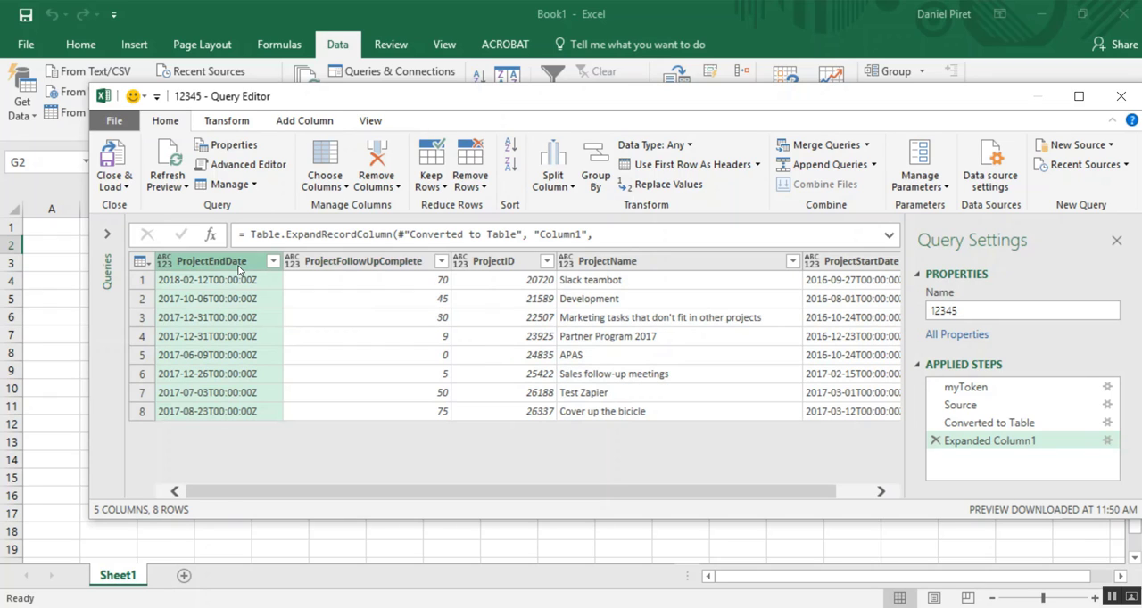
left_click(680, 150)
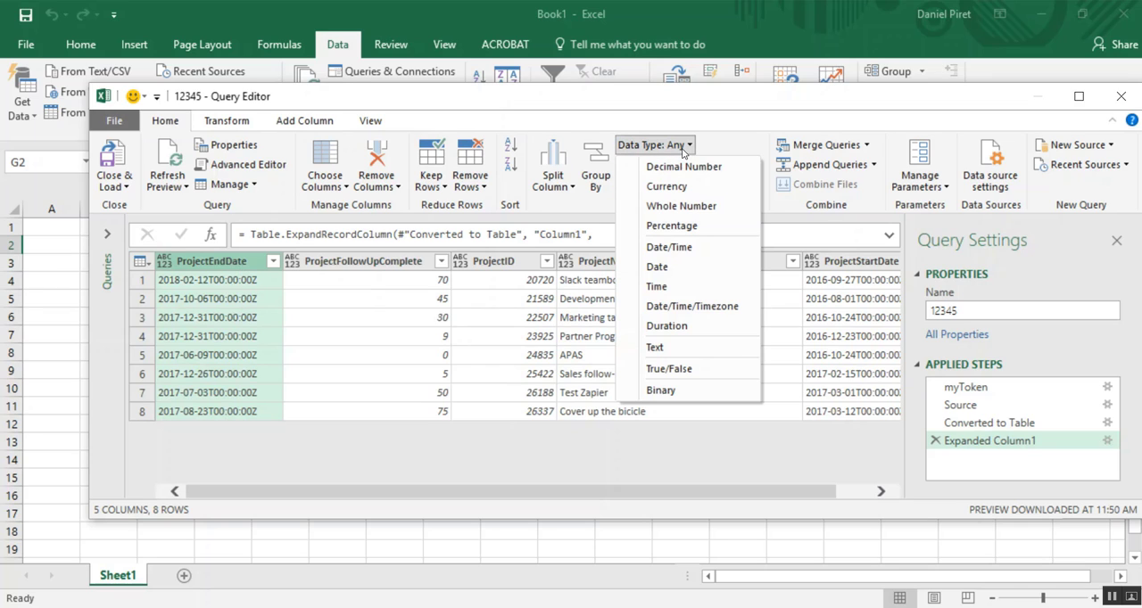
left_click(685, 308)
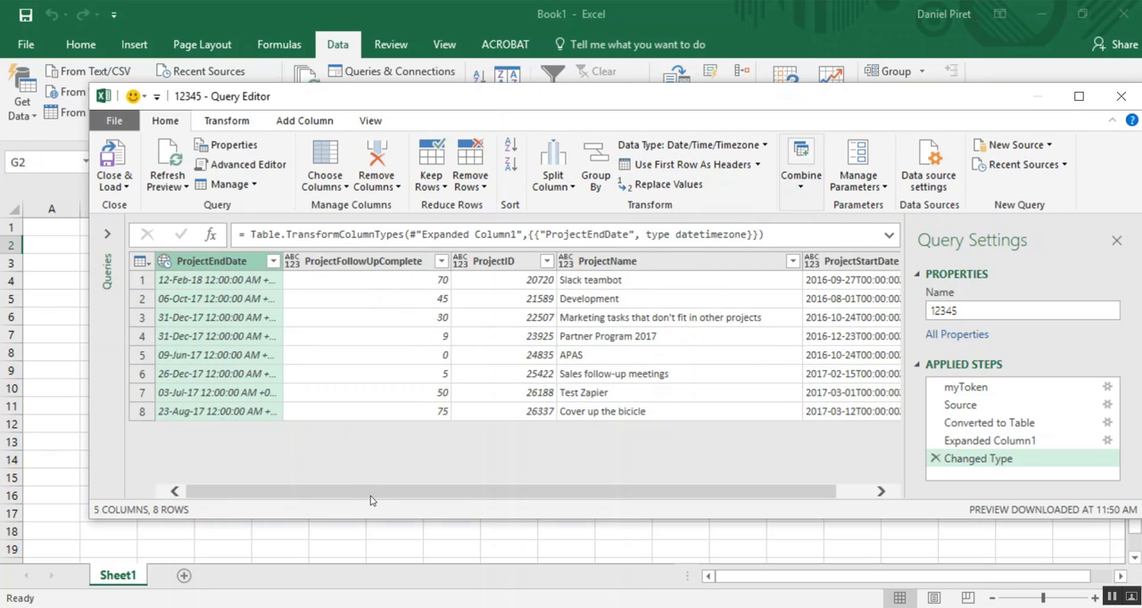
- Change the ProjectStartDate column's data type to Date/Time/Timezone
left_click_drag(370, 496, 591, 500)
left_click(821, 260)
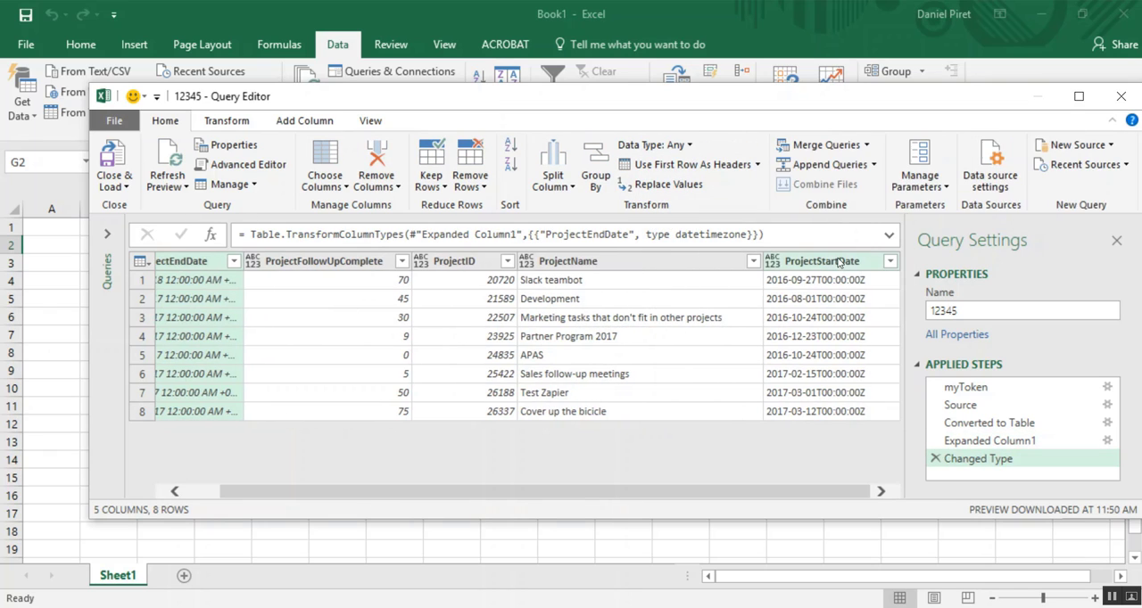
left_click(654, 145)
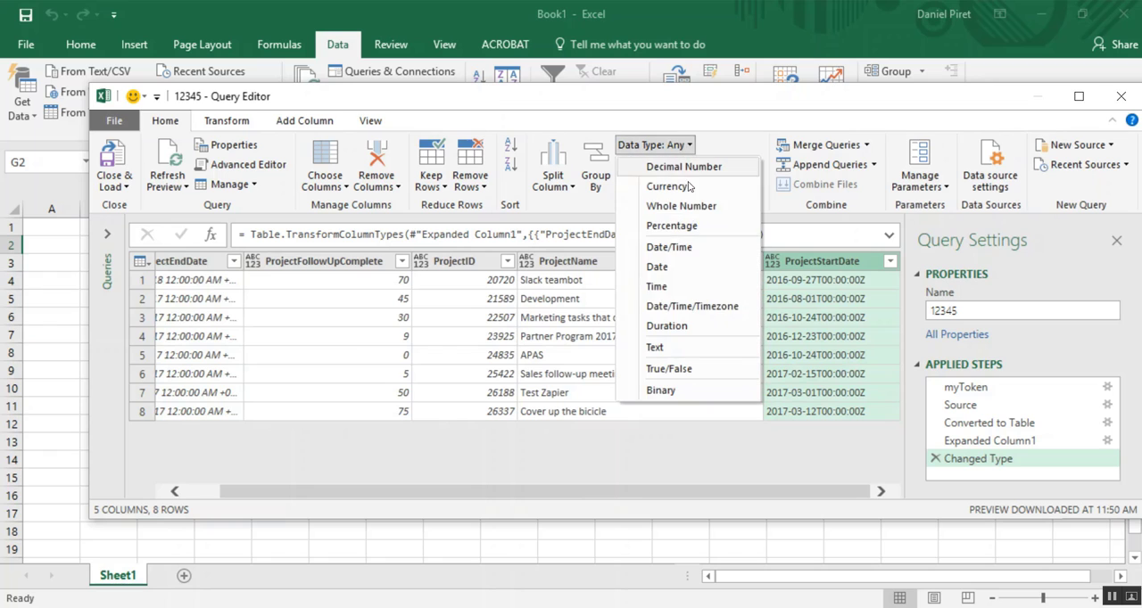
left_click(692, 306)
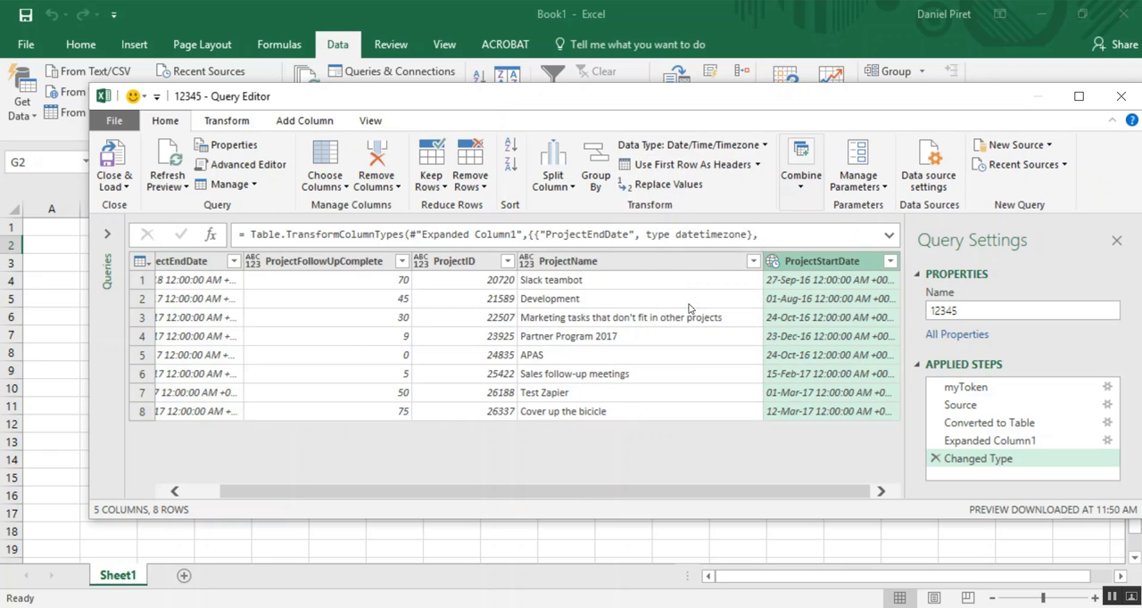
- Reorder the columns as ProjectID, ProjectName, ProjectStartDate, ProjectEndDate and ProjectFollowUpComplete
left_click(603, 261)
left_click_drag(603, 260, 221, 286)
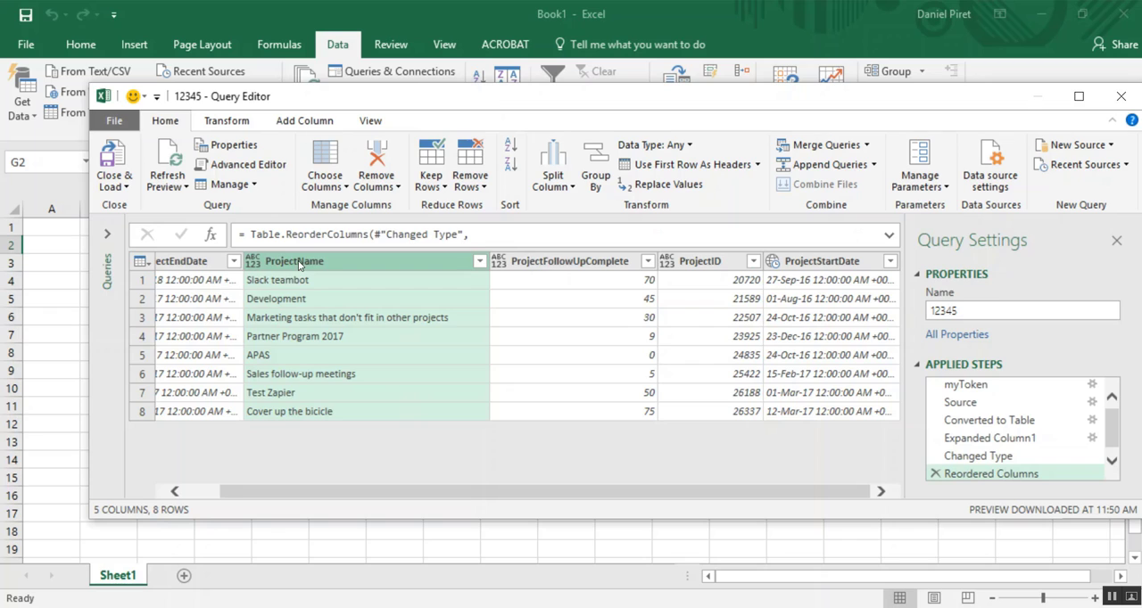
left_click_drag(300, 262, 144, 265)
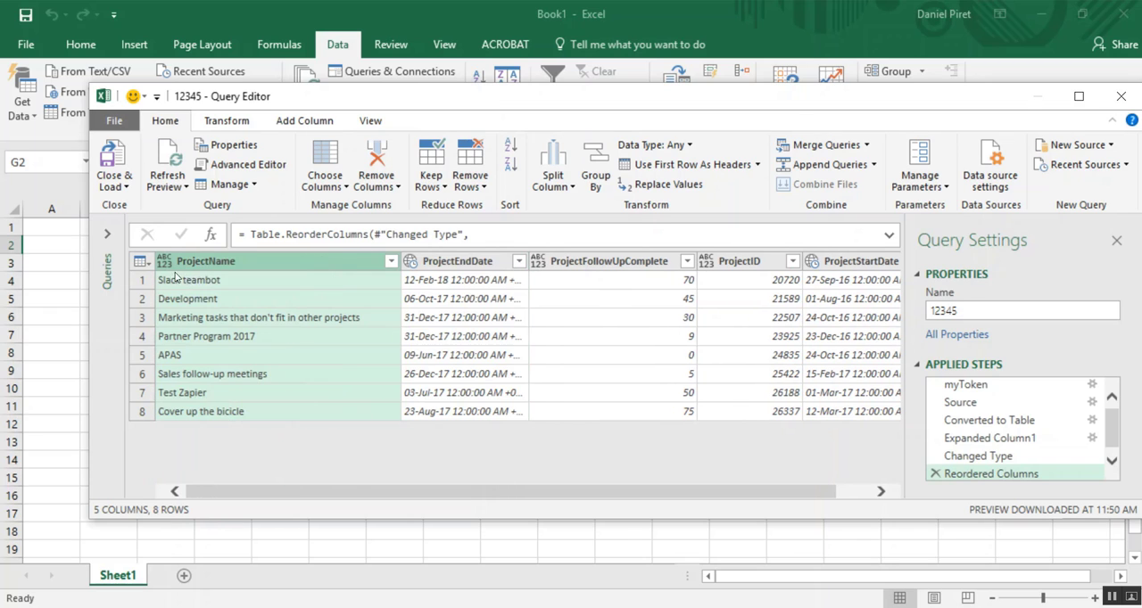
left_click_drag(721, 263, 145, 265)
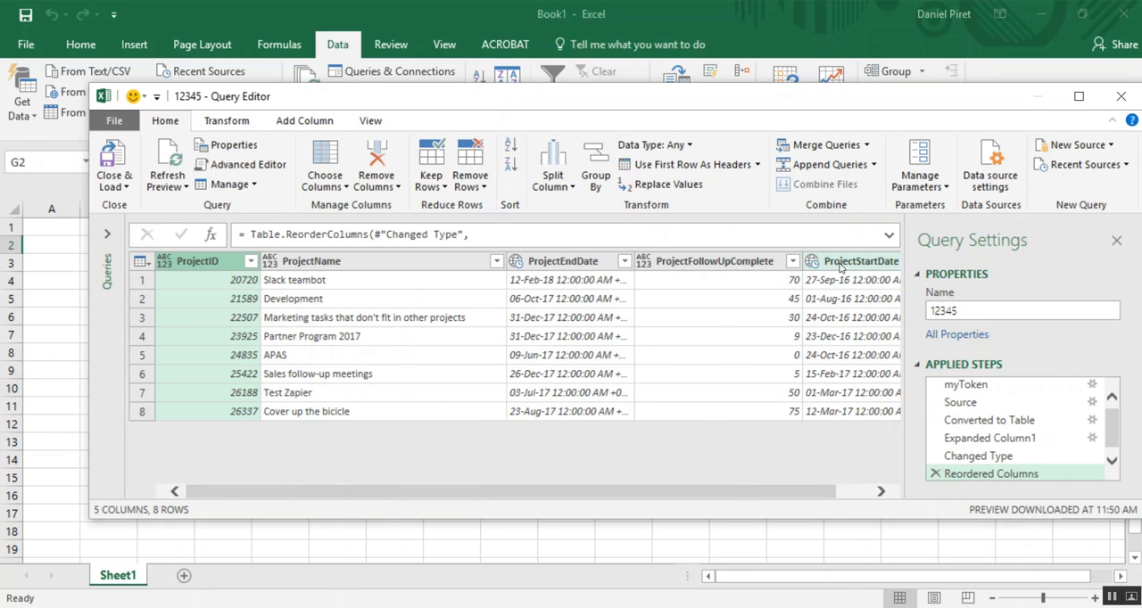
left_click_drag(839, 264, 490, 281)
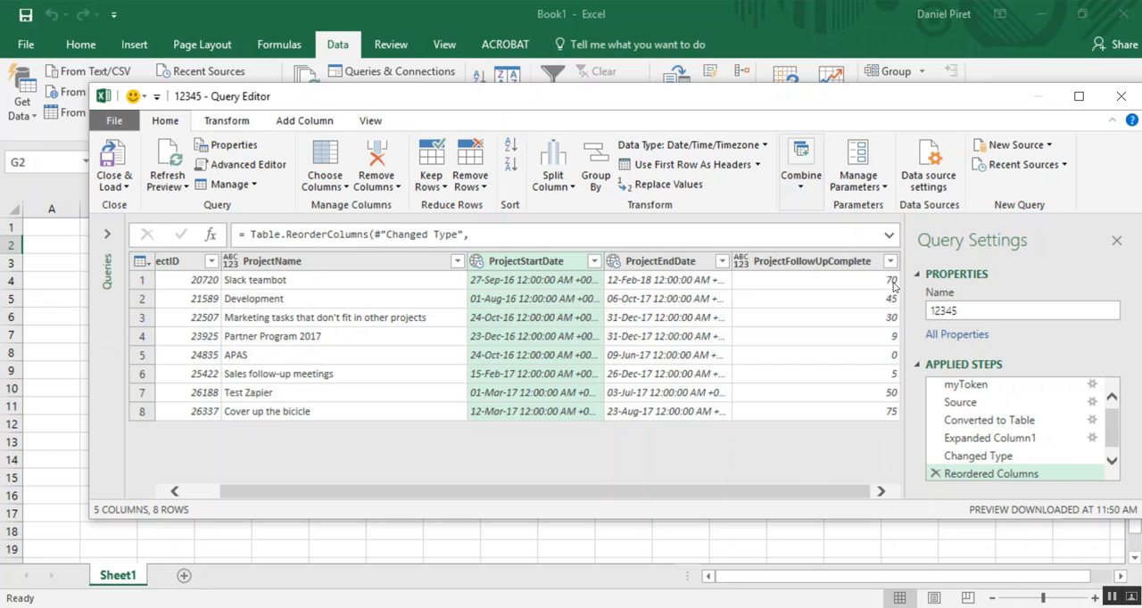
- Close the Query Editor, load the project table into a new sheet and hide the workbook queries list
left_click(110, 160)
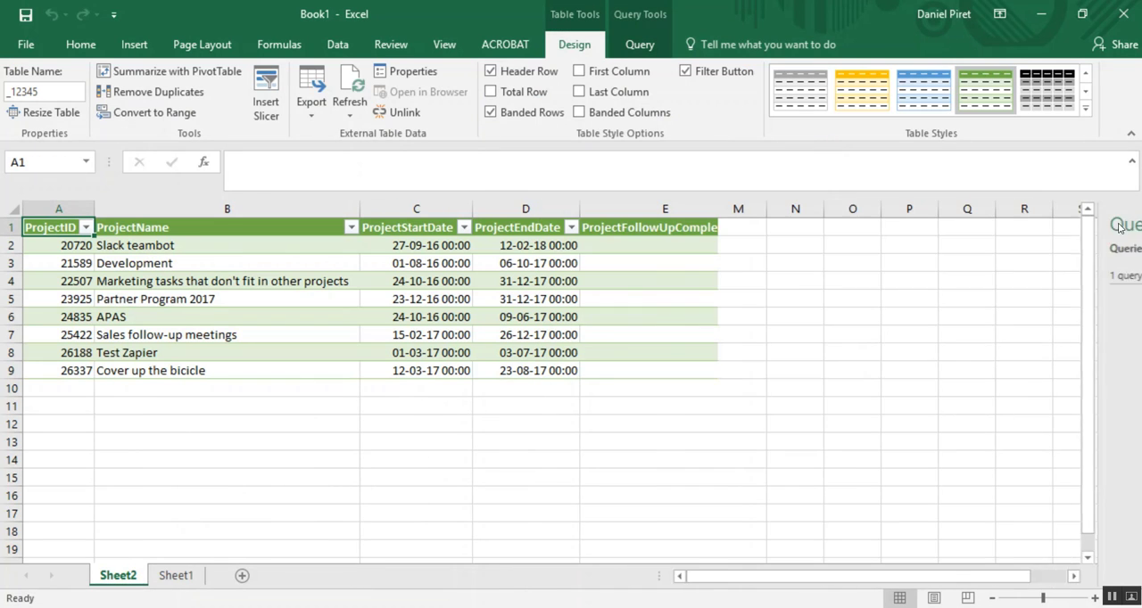
left_click(1121, 223)
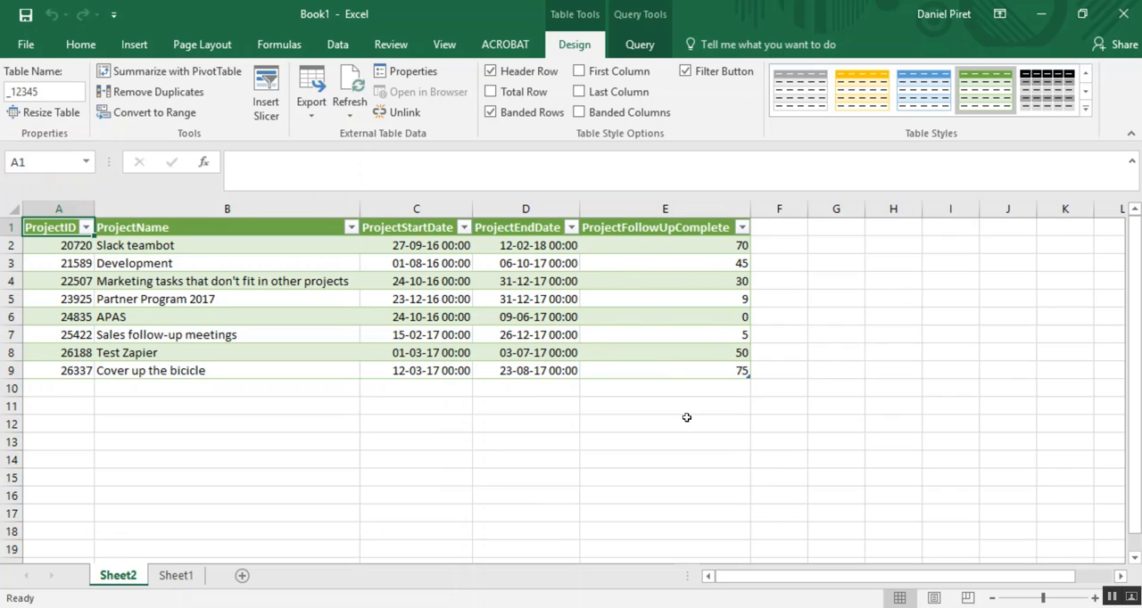
left_click(648, 309)
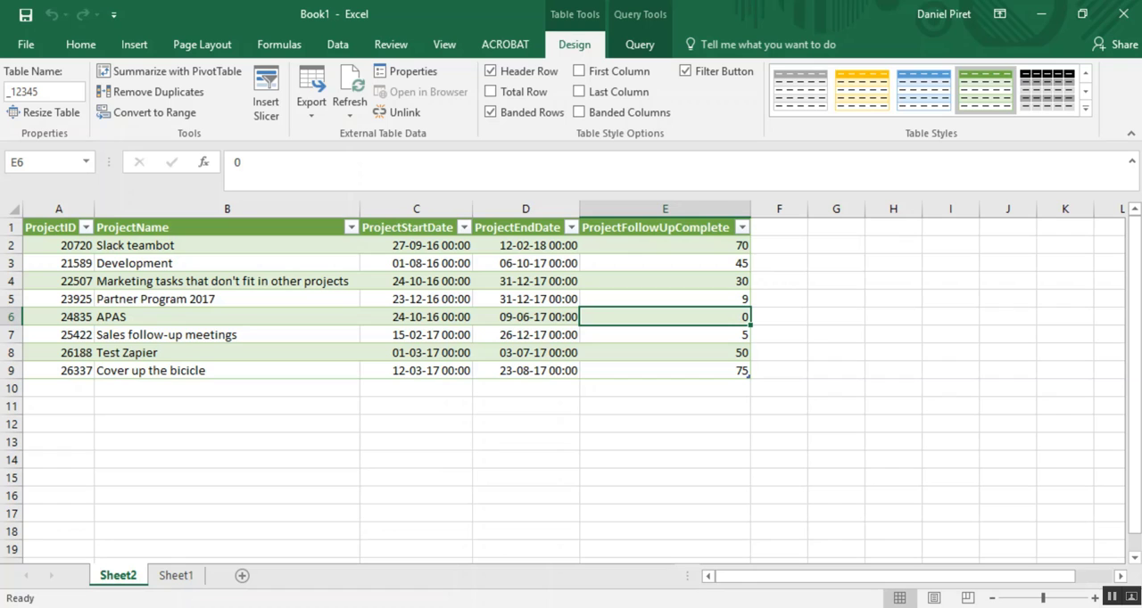
- Switch to Notepad++ and copy DateTimeZone.FixedLocalNow() from the calendar percentage formula
key("alt+Tab")
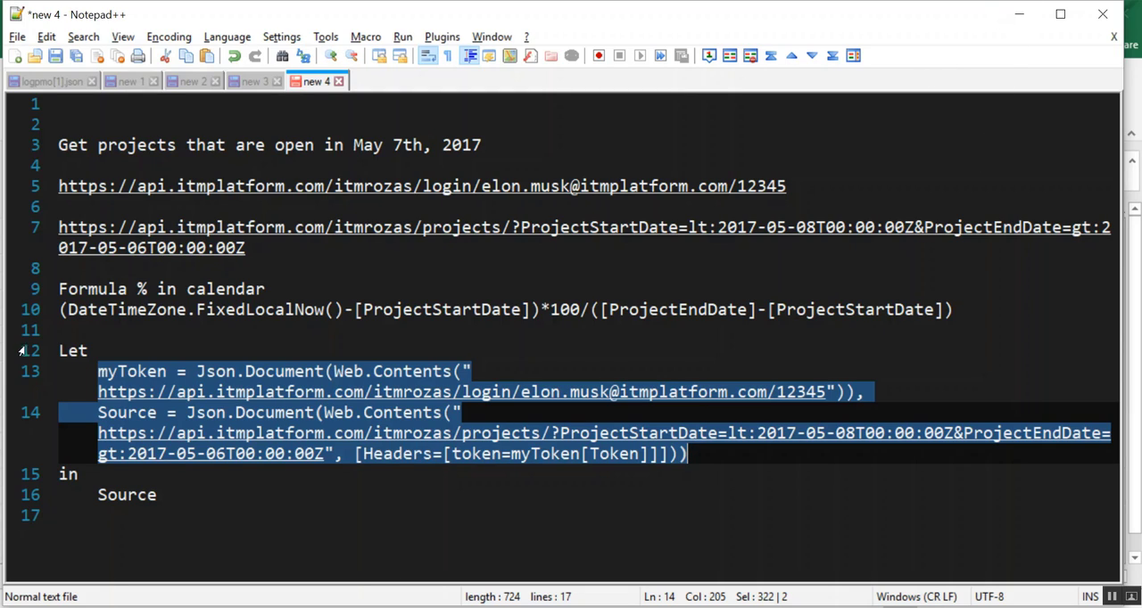
left_click_drag(67, 310, 344, 310)
key("ctrl+c")
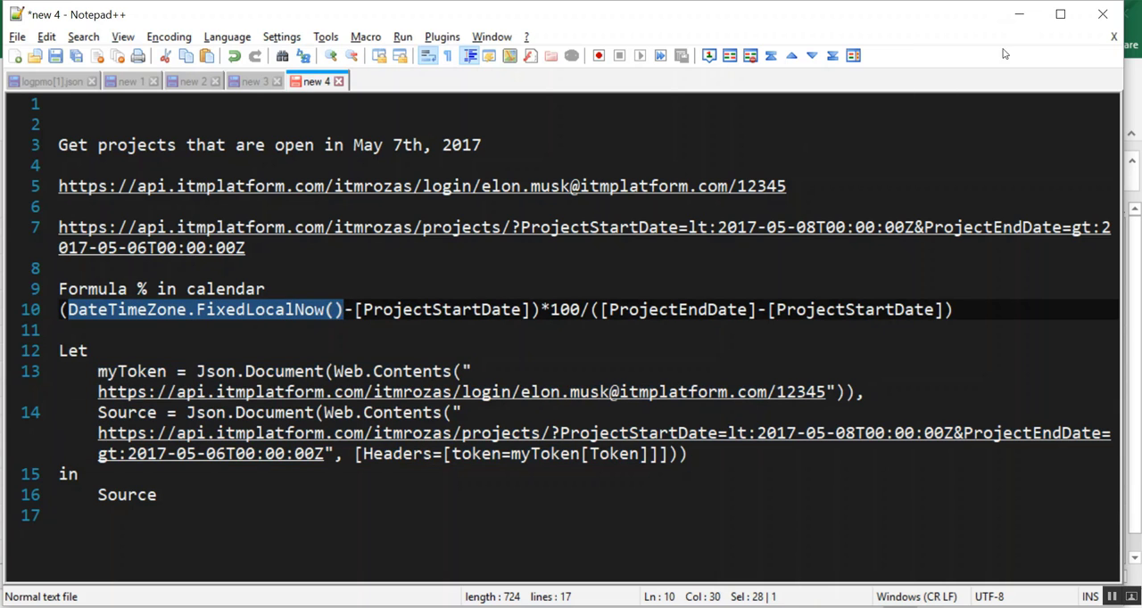
left_click(1019, 14)
- Return to Excel and reopen the loaded project table's query for editing
left_click(478, 266)
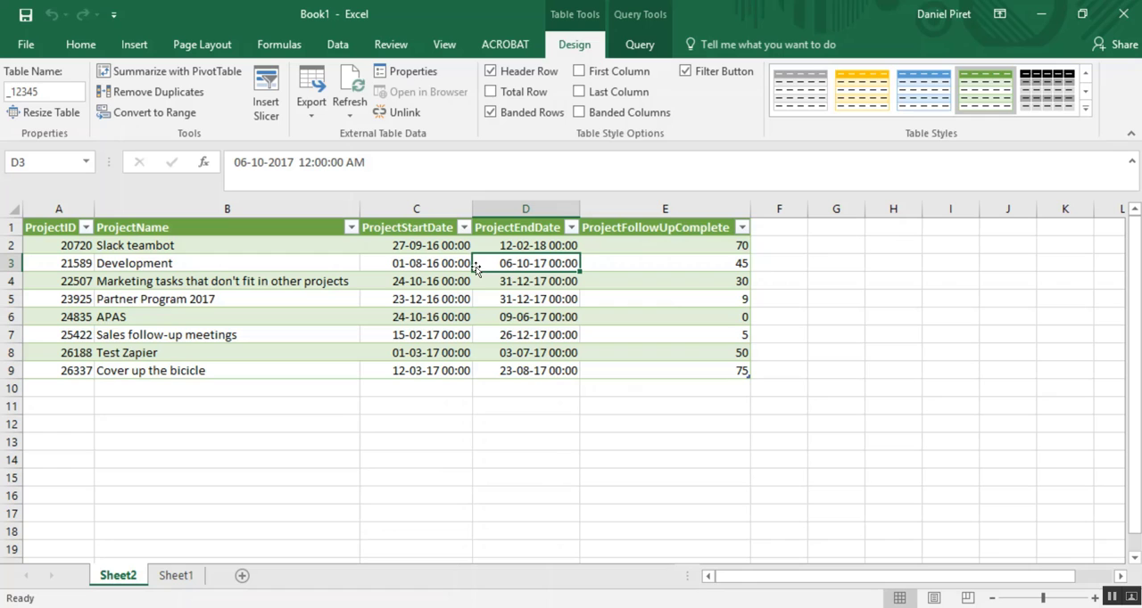
left_click(639, 41)
left_click(21, 89)
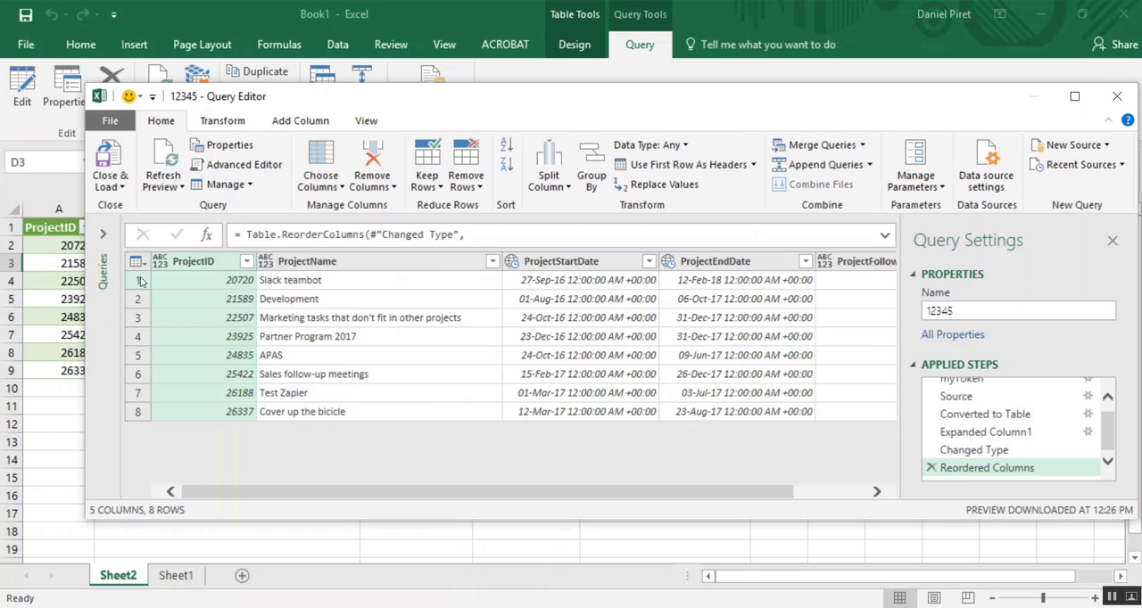
- Start a custom column in the query and name it "% Calendar"
left_click(302, 122)
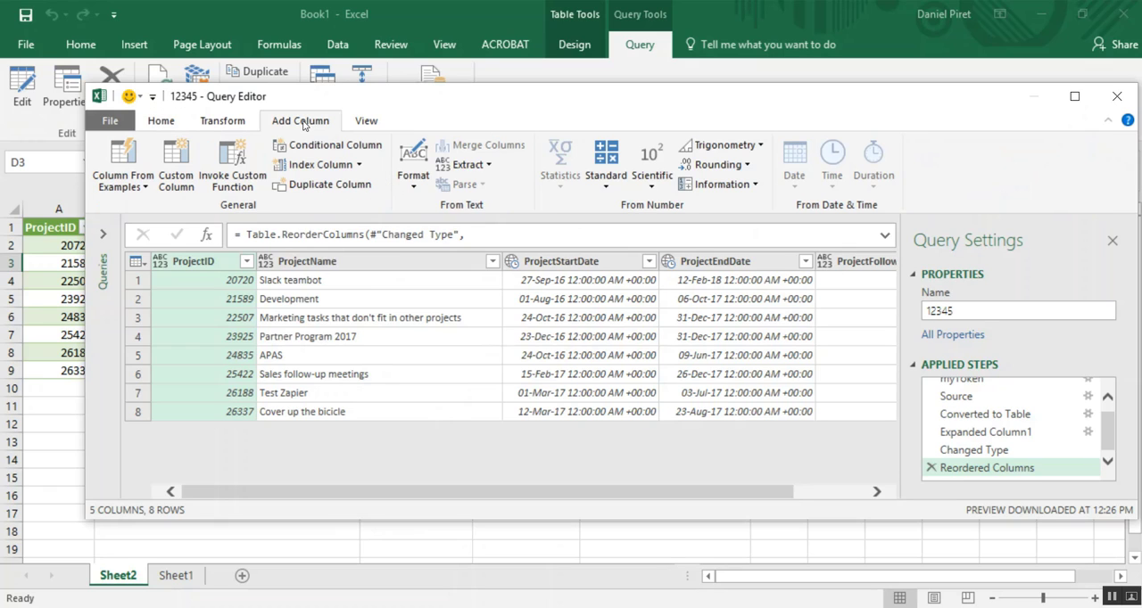
left_click(167, 166)
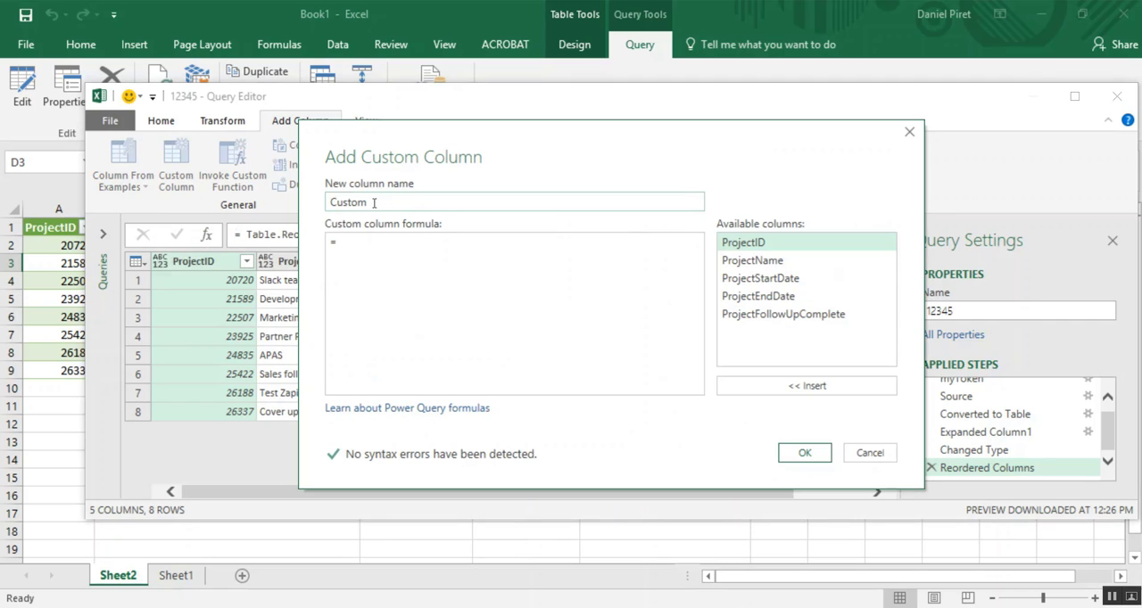
double_click(375, 202)
type("% CAlendar")
left_click(356, 202)
key("BackSpace")
type("a")
- Begin the custom column formula with (DateTimeZone.FixedLocalNow()
left_click(384, 239)
key("ctrl+v")
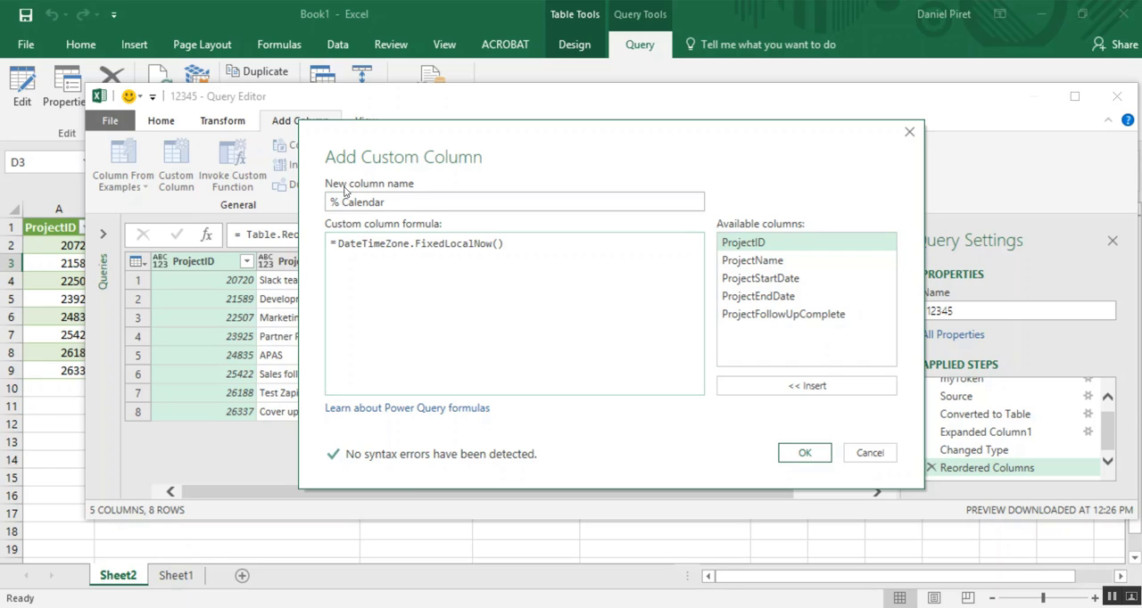
type("(")
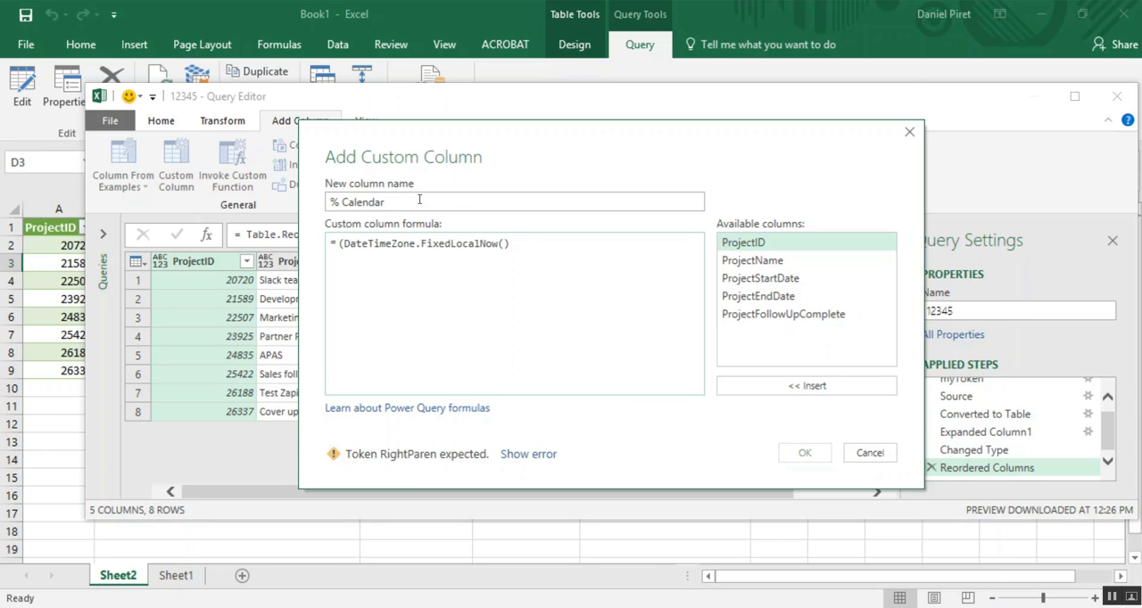
- Check the reference formula in Notepad++, then subtract [ProjectStartDate] in the custom column formula and close the parenthesis
left_click(525, 241)
key("alt+Tab")
key("Tab")
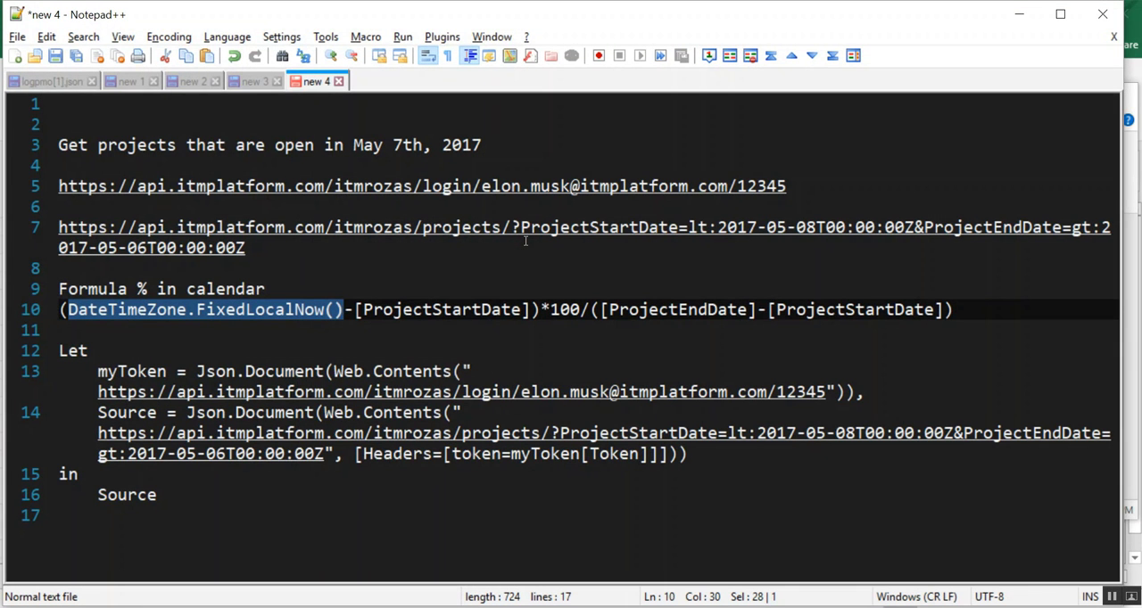
key("alt+Tab")
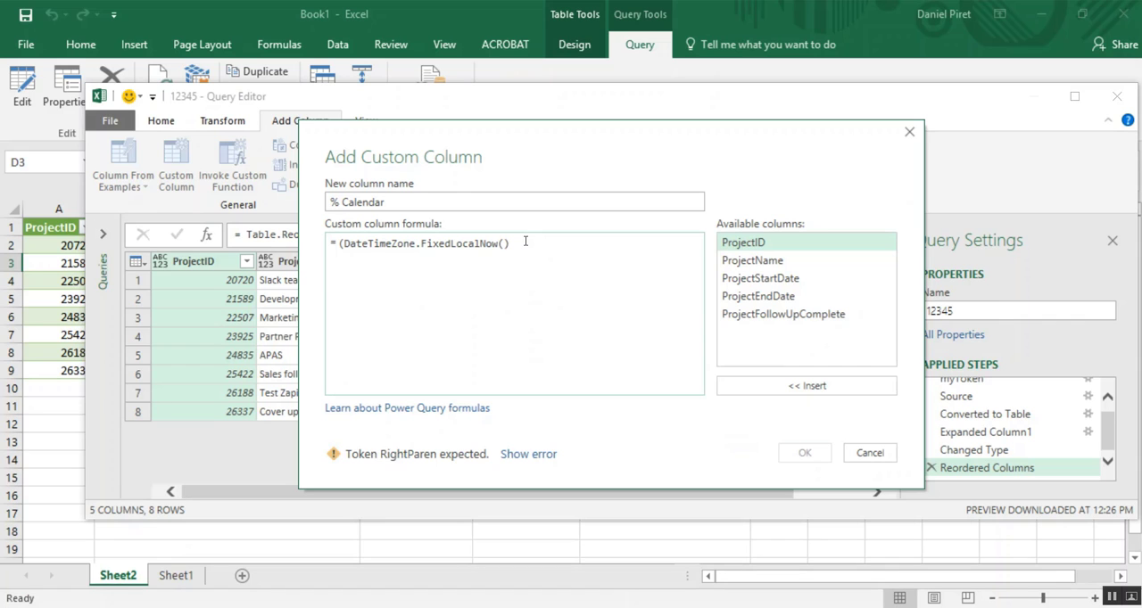
type(")")
key("BackSpace")
type("-")
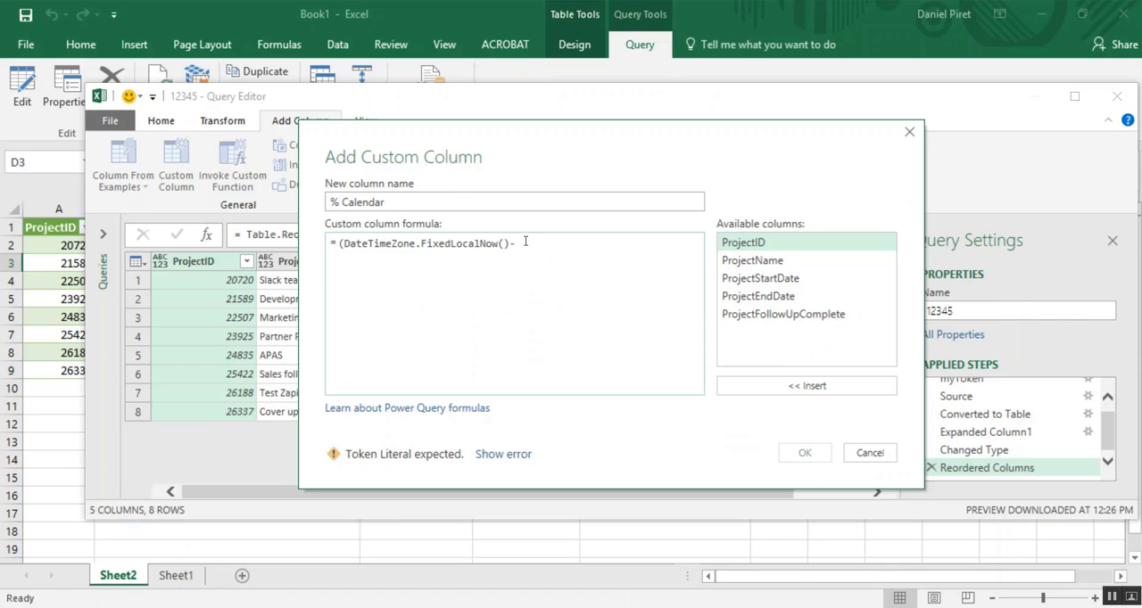
double_click(765, 279)
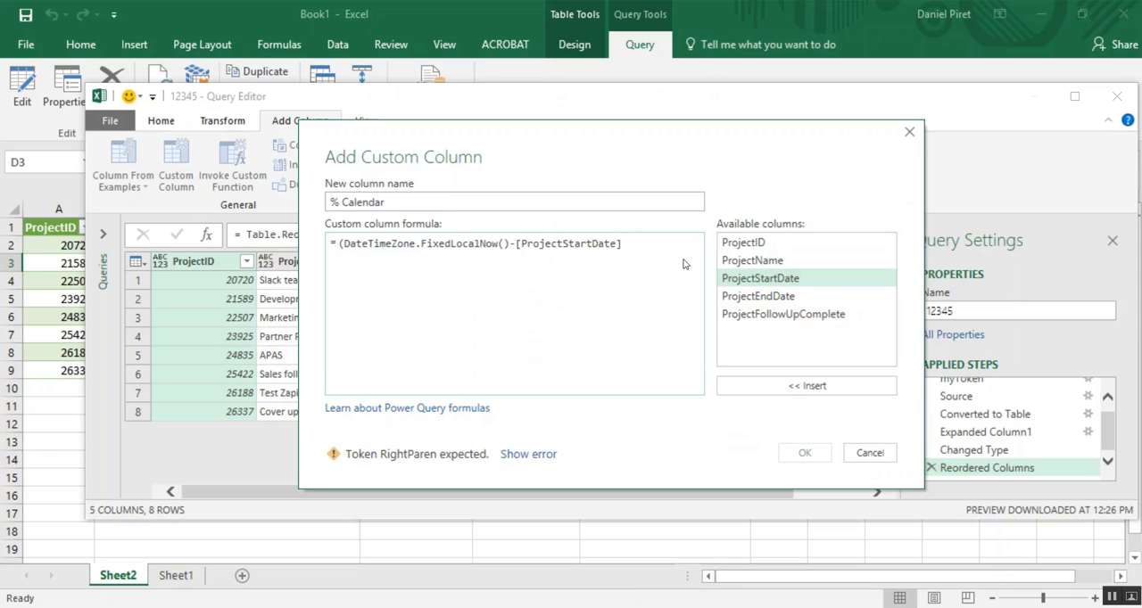
type(")/")
key("BackSpace")
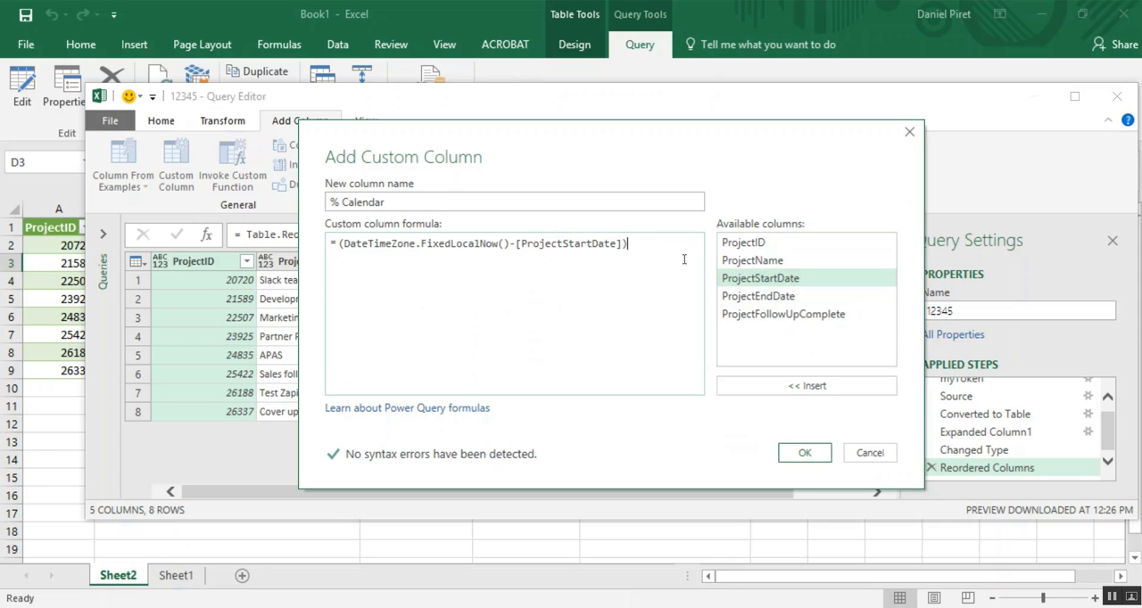
- Complete the formula with *100/([ProjectEndDate]-[ProjectStartDate]) and create the % Calendar column
type("*100/(")
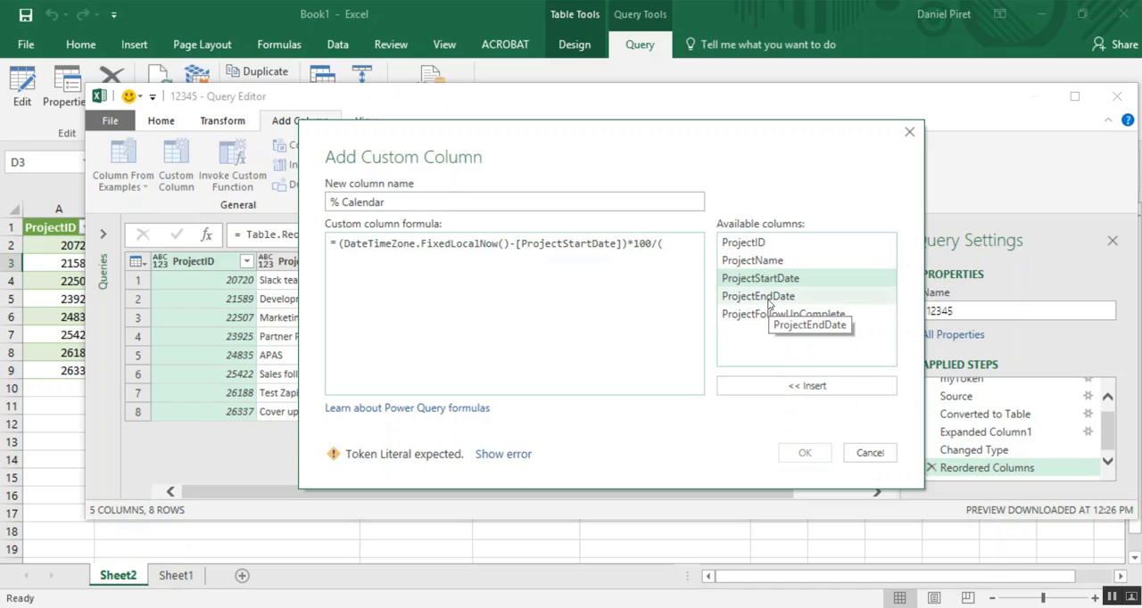
double_click(768, 298)
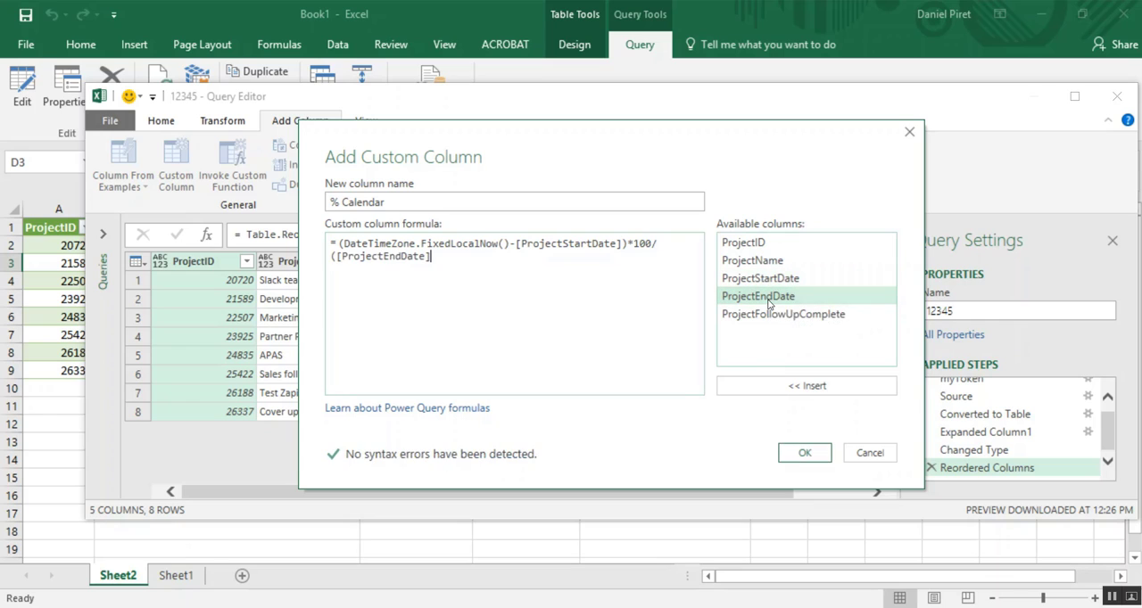
type("-")
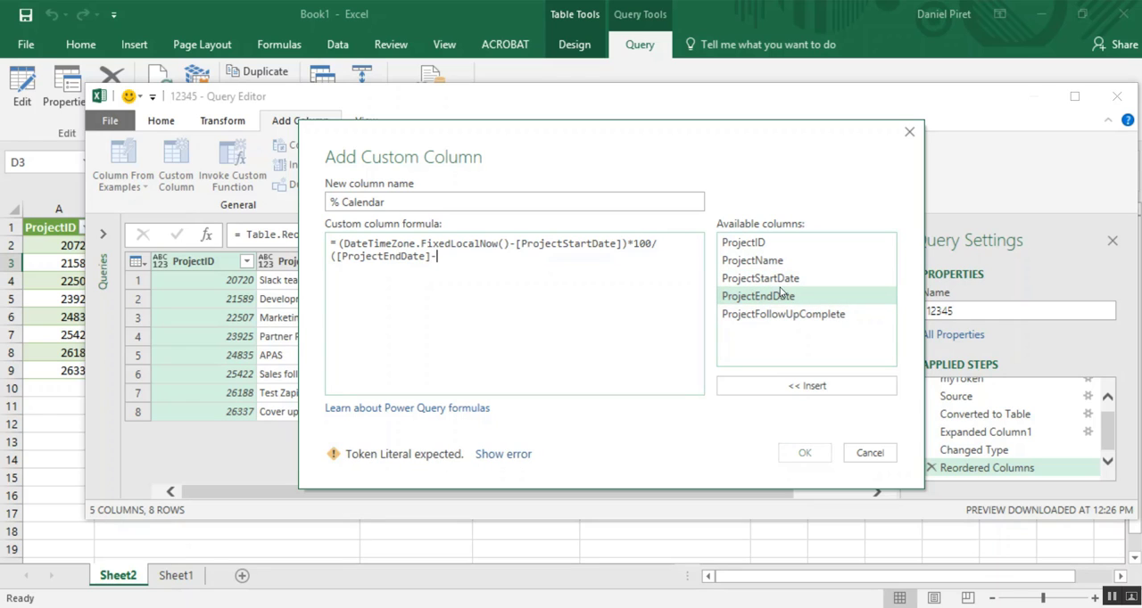
double_click(758, 280)
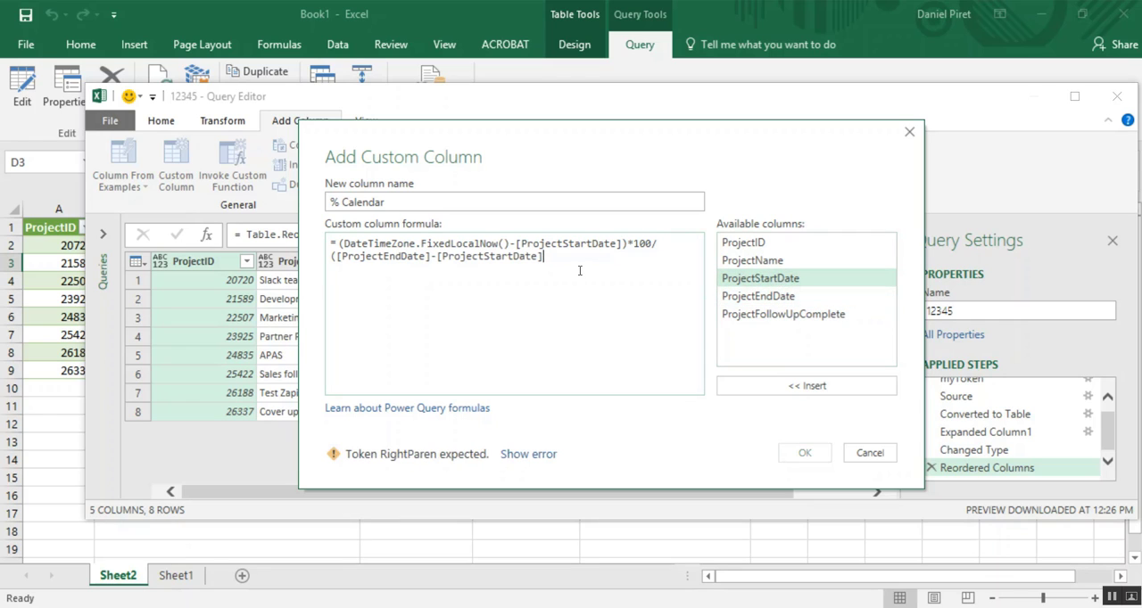
type(")")
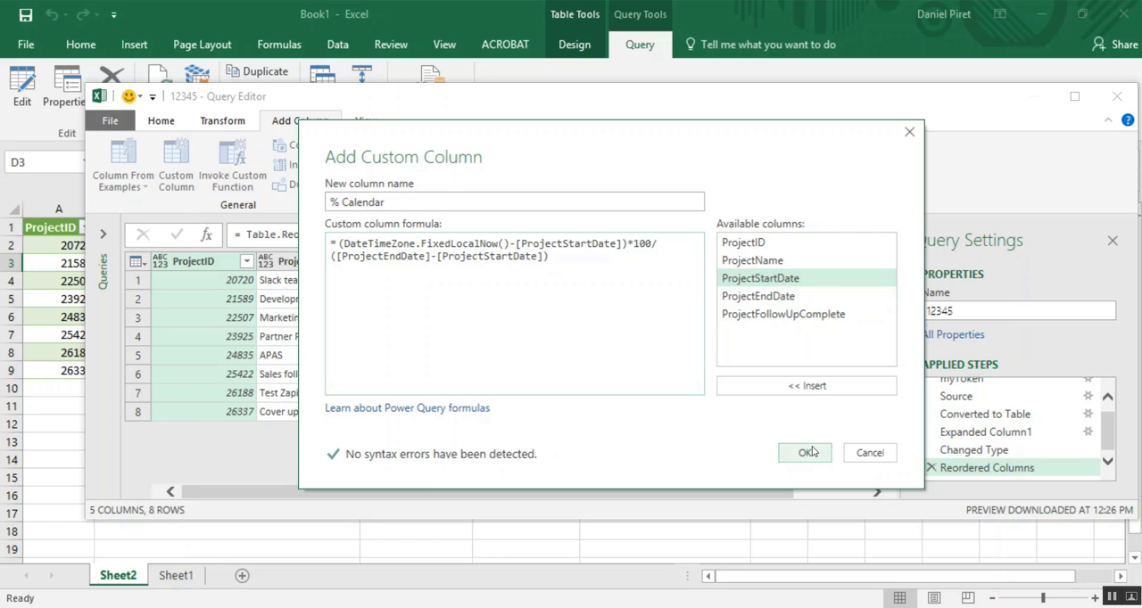
left_click(812, 453)
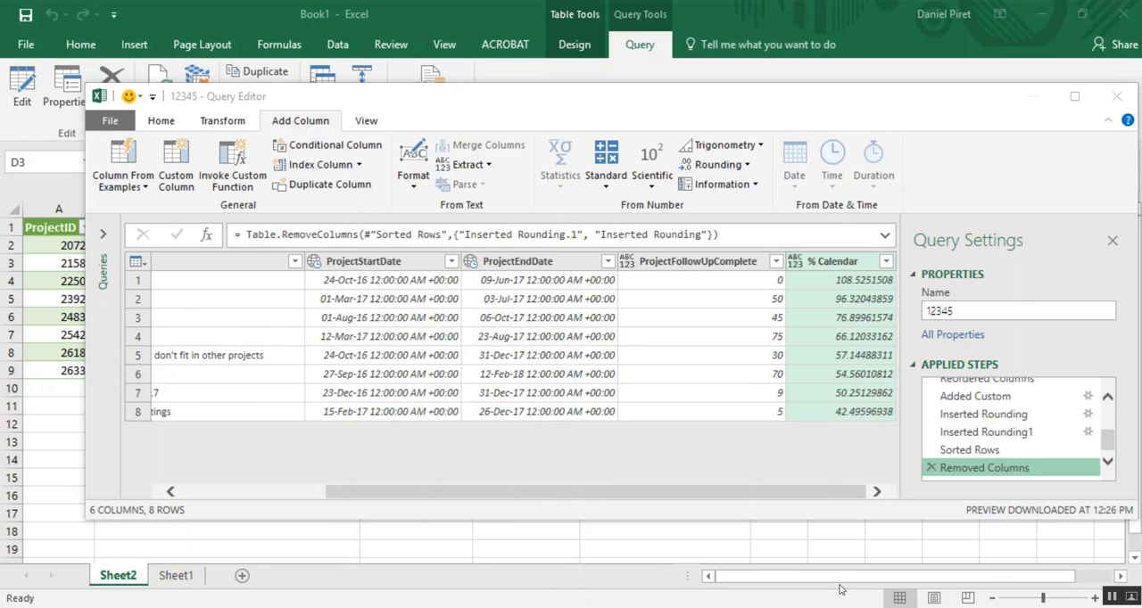
- Round the % Calendar column in the query to 0 decimal places
right_click(853, 264)
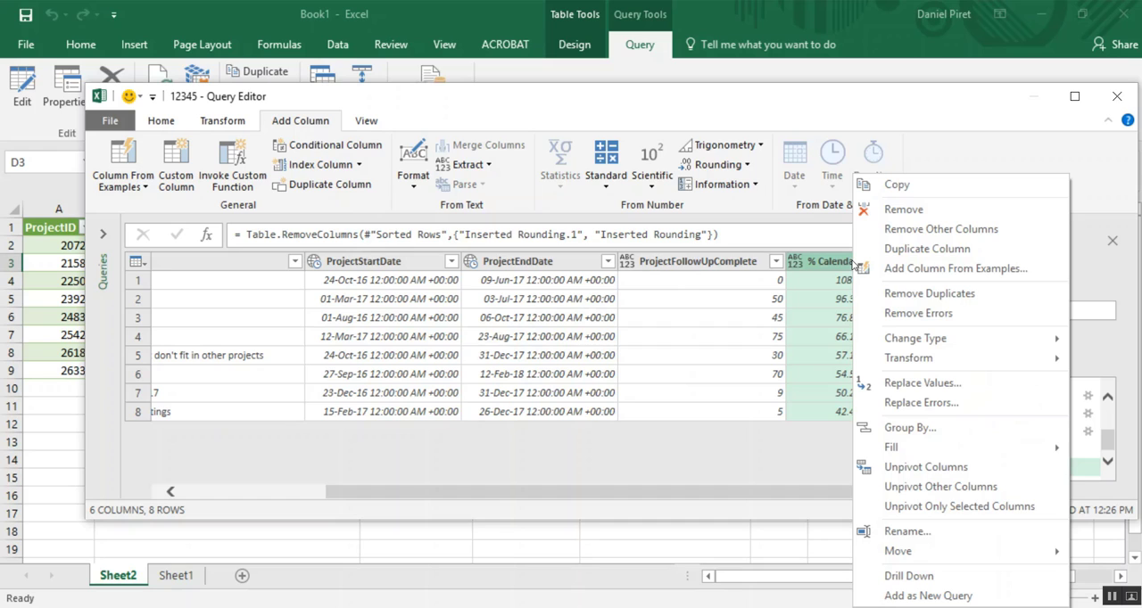
mouse_move(860, 362)
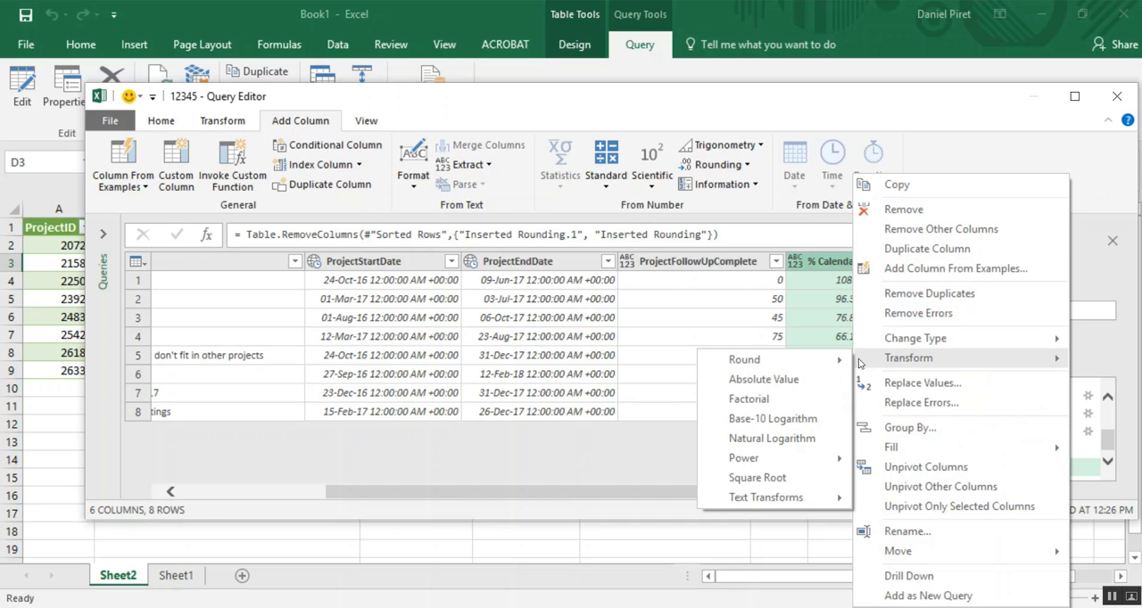
left_click(879, 364)
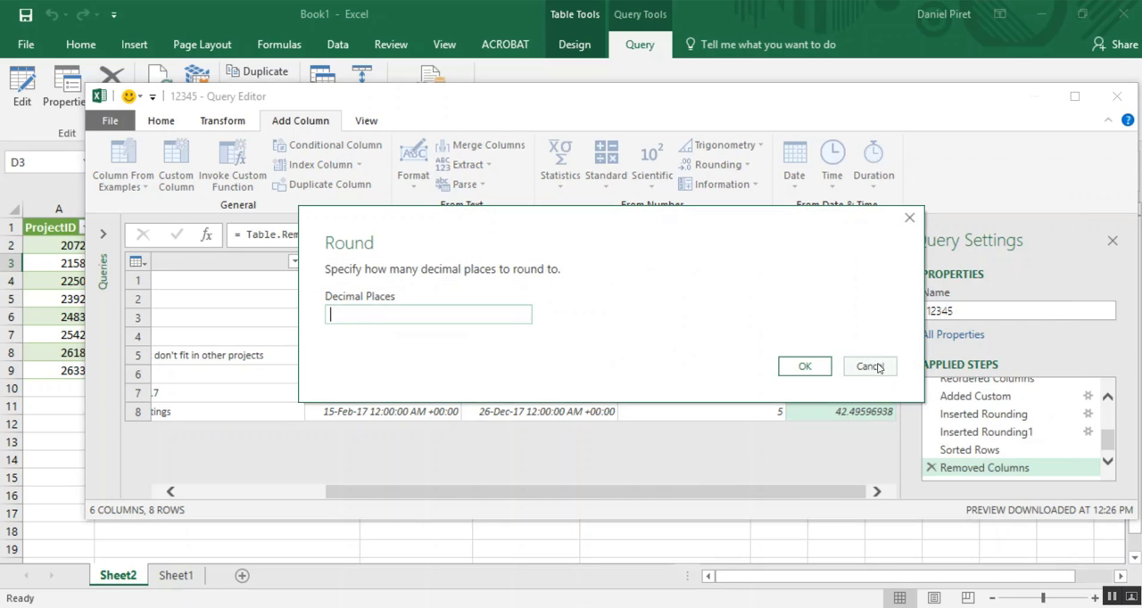
type("0")
left_click(787, 371)
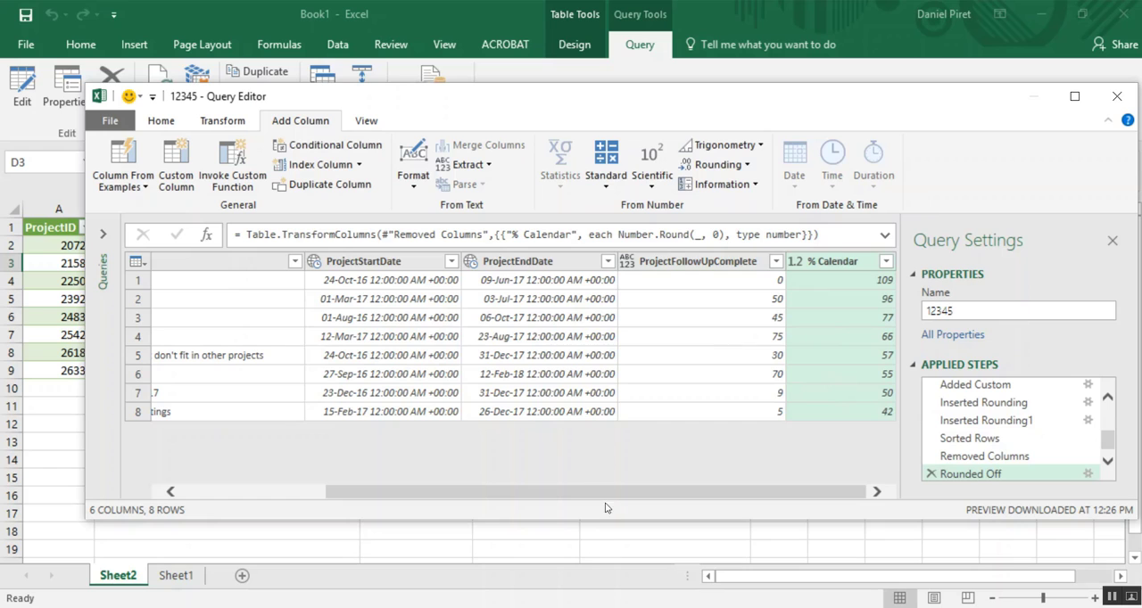
- Rename the ProjectFollowUpComplete column as "Real progress" and load the edited query back into the worksheet
left_click_drag(605, 493, 644, 500)
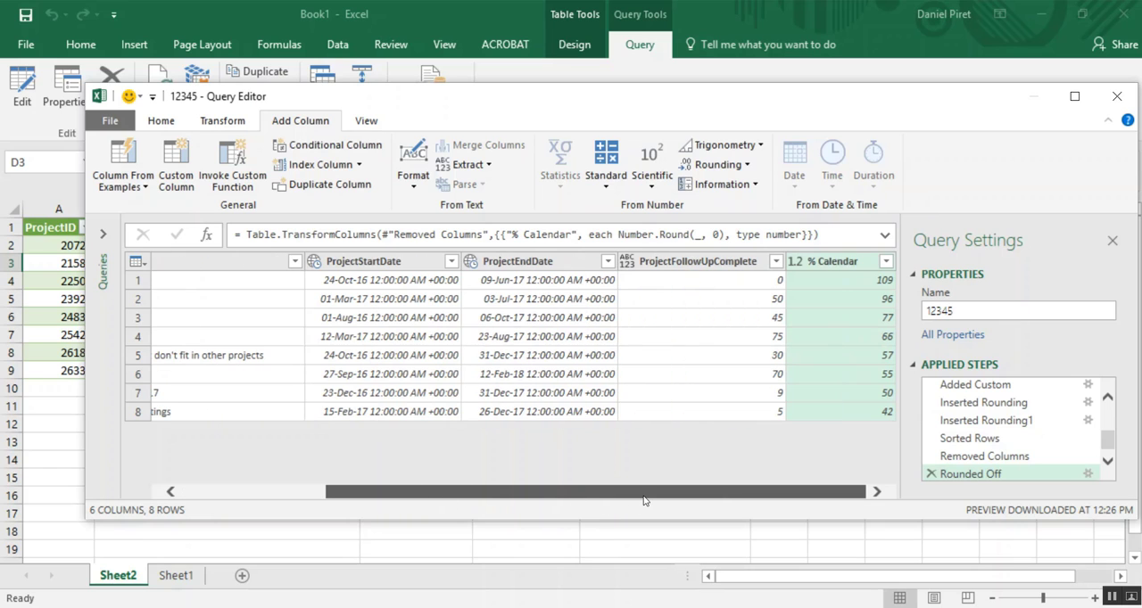
right_click(738, 263)
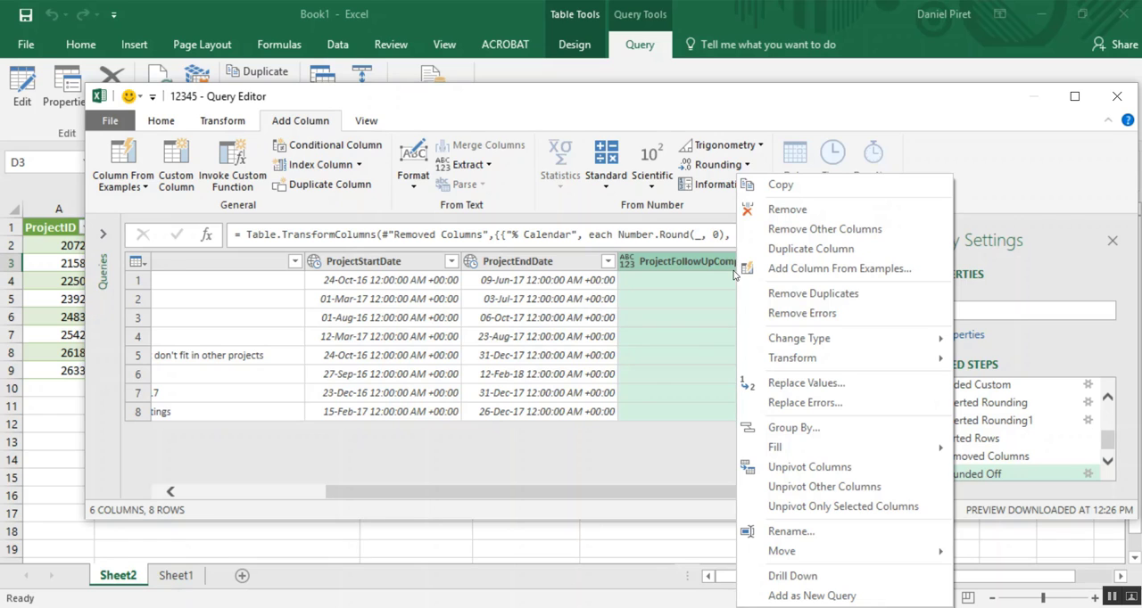
left_click(812, 530)
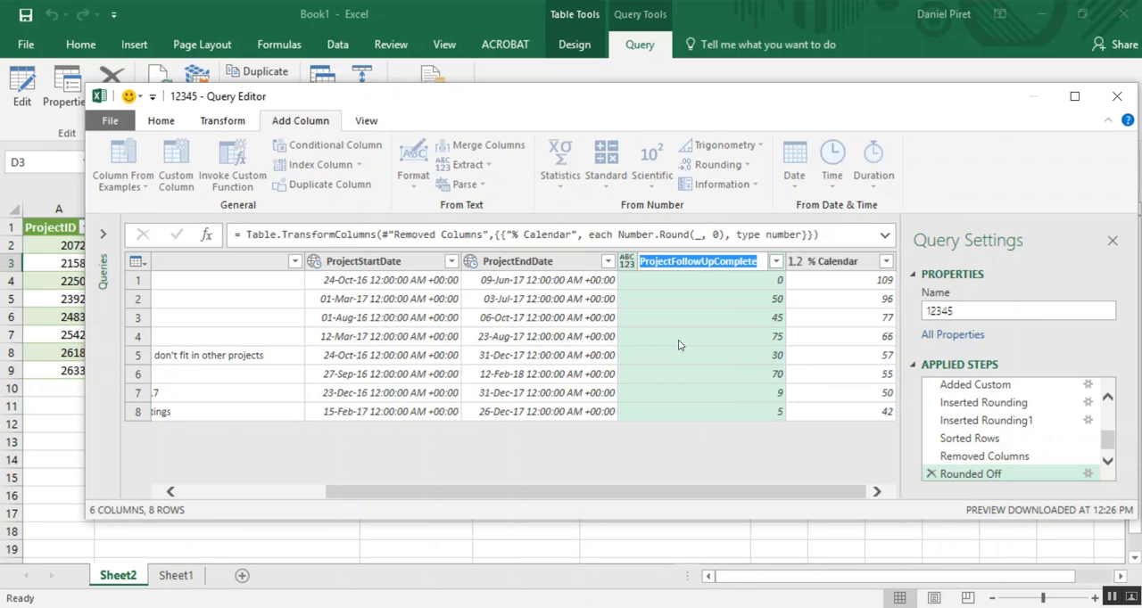
type("Projec")
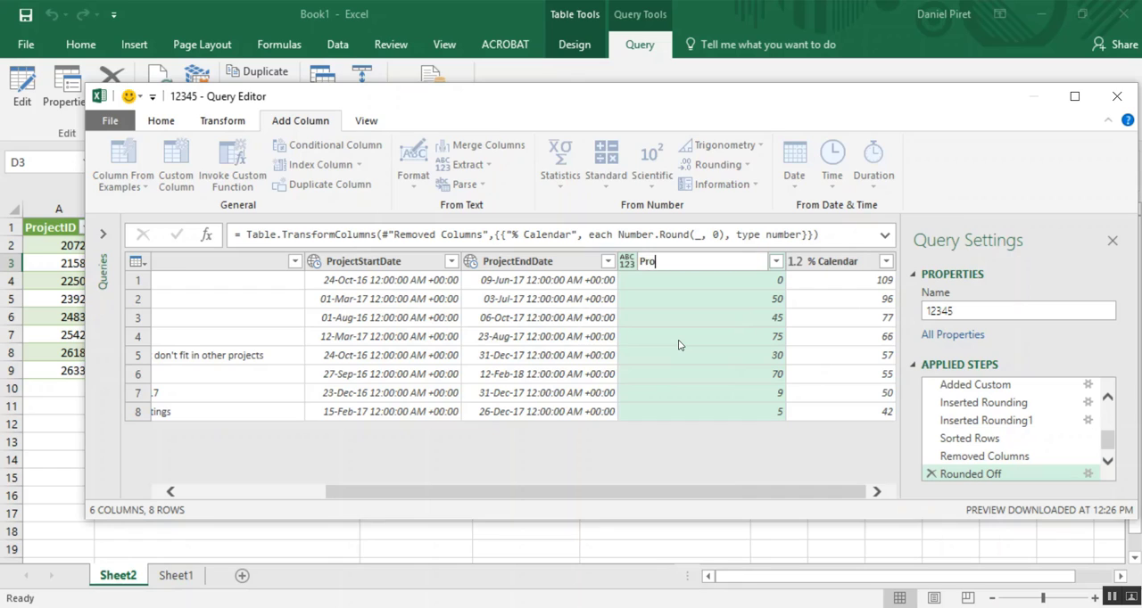
key("BackSpace")
key("BackSpace")
key("BackSpace")
key("BackSpace")
key("BackSpace")
key("BackSpace")
type("Real progres")
key("Return")
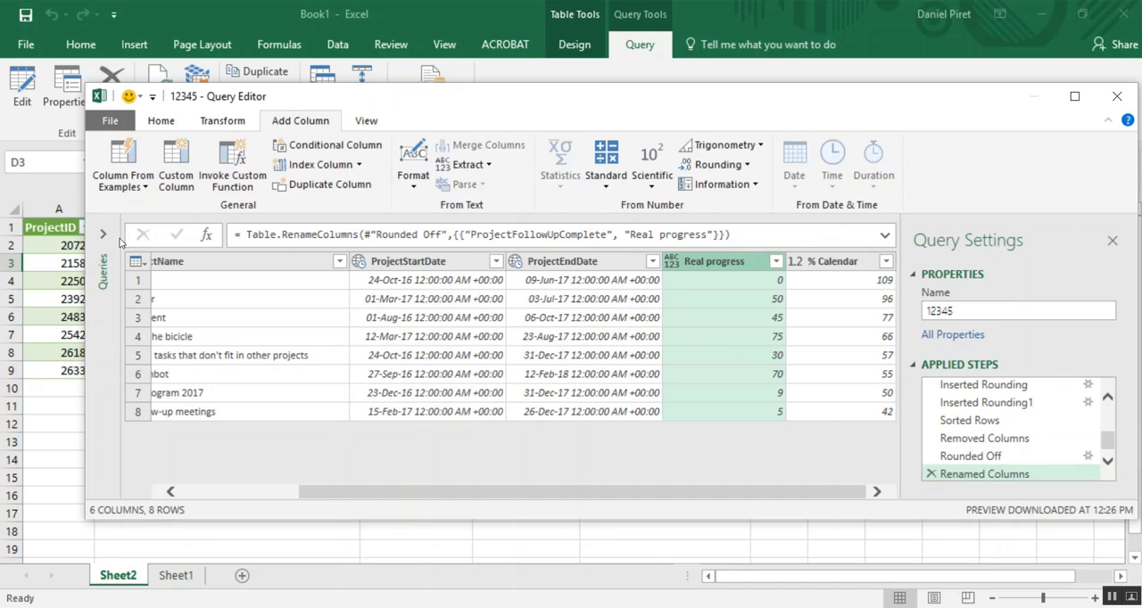
left_click(159, 122)
left_click(108, 159)
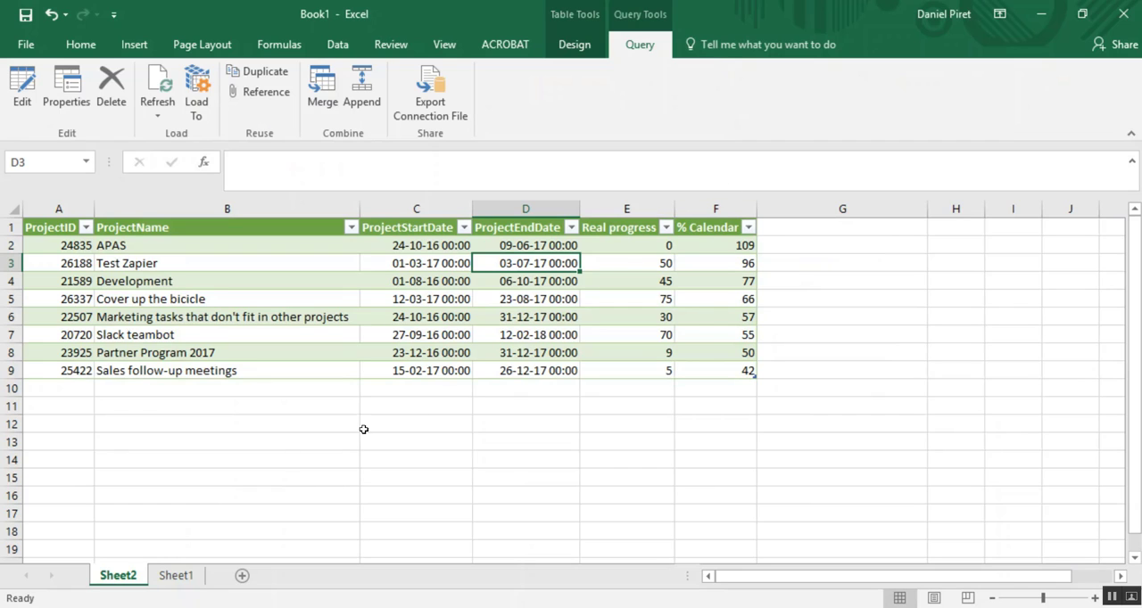
- Insert a PivotChart at cell A2 of Sheet1, using the workbook connection "Query - 12345" as its external data source
left_click(179, 577)
left_click(49, 242)
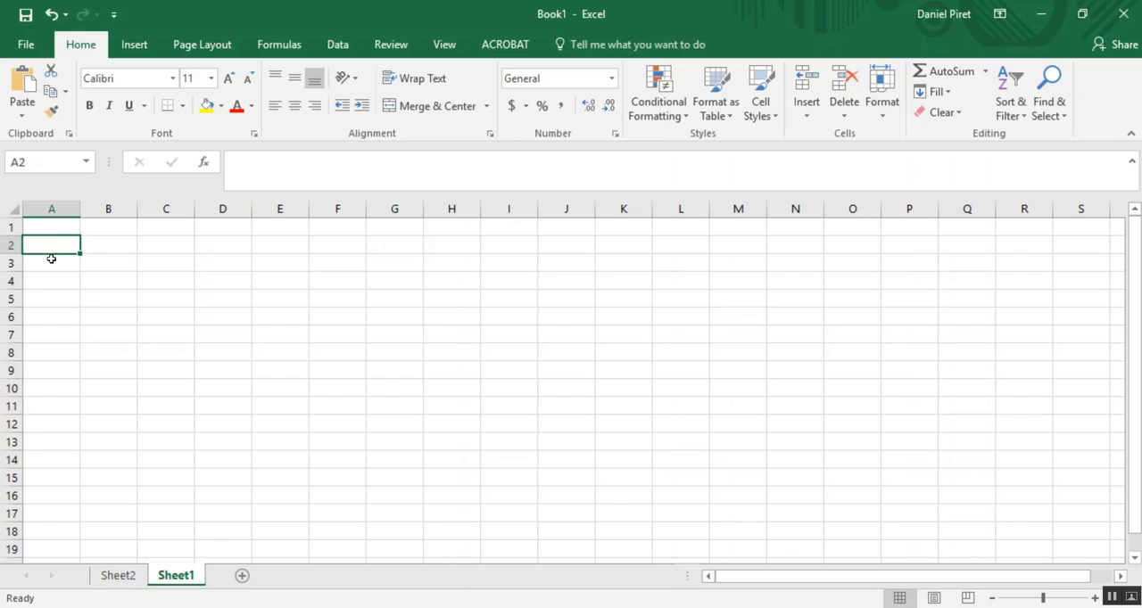
left_click(139, 52)
left_click(596, 89)
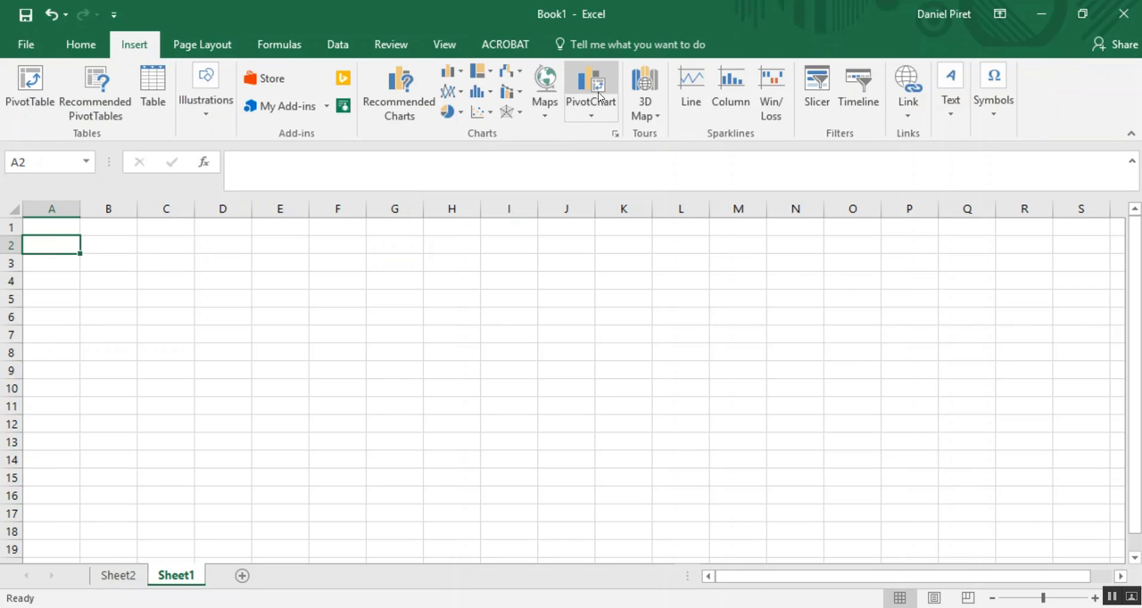
left_click_drag(581, 311, 517, 145)
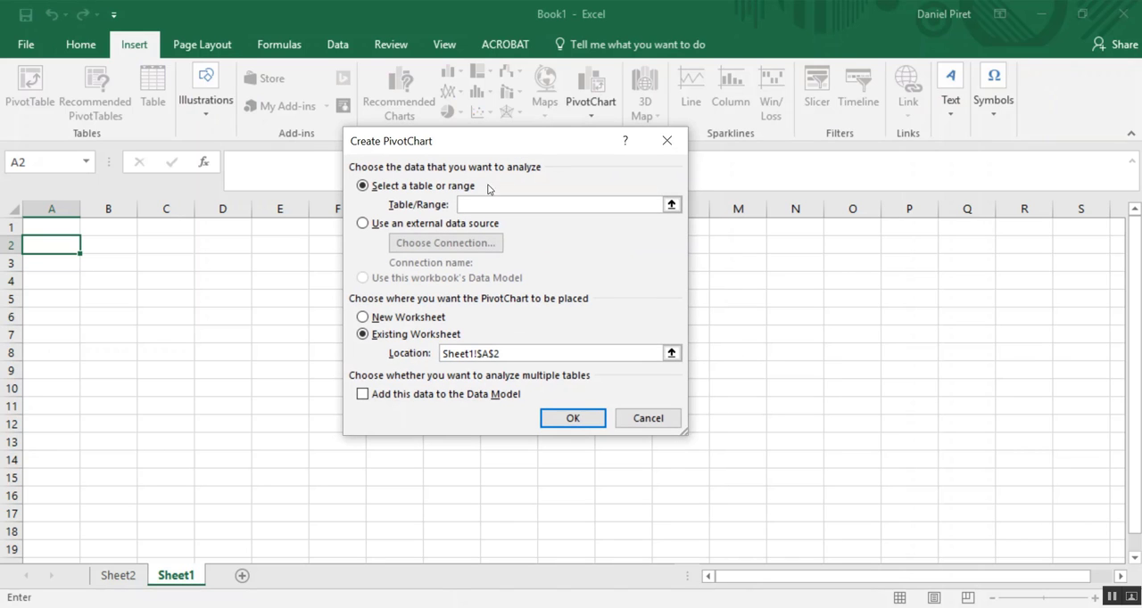
left_click(402, 227)
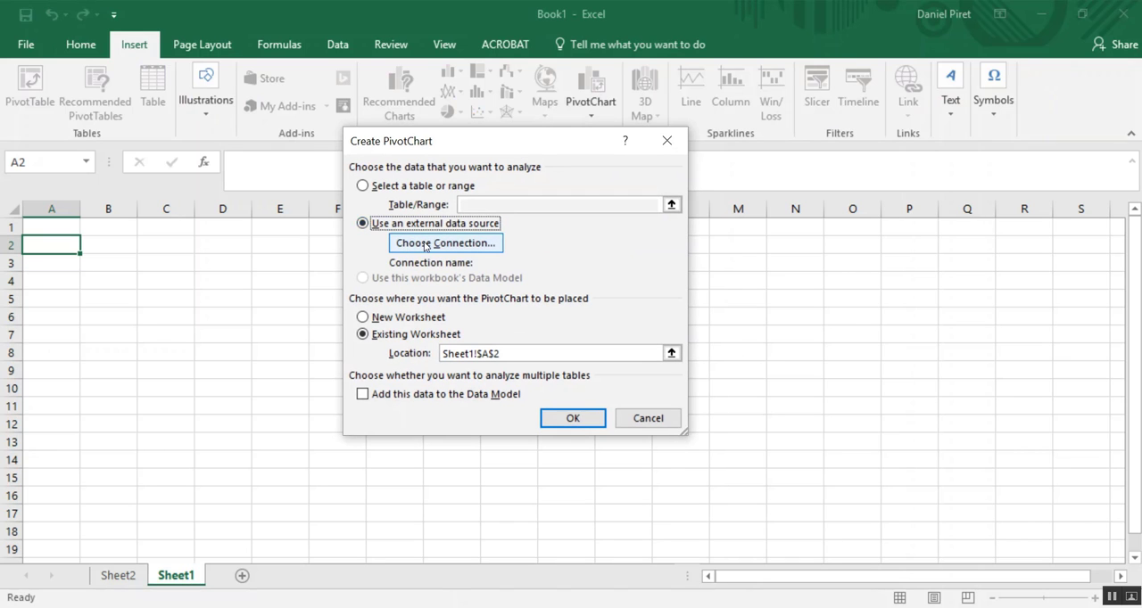
left_click(425, 244)
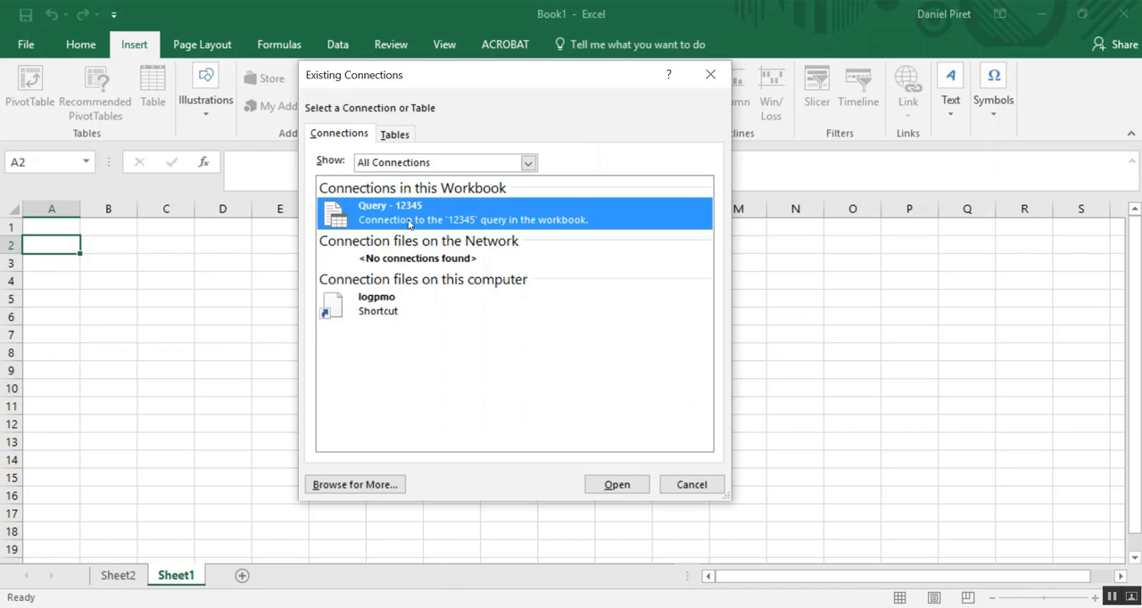
left_click(633, 485)
left_click(565, 417)
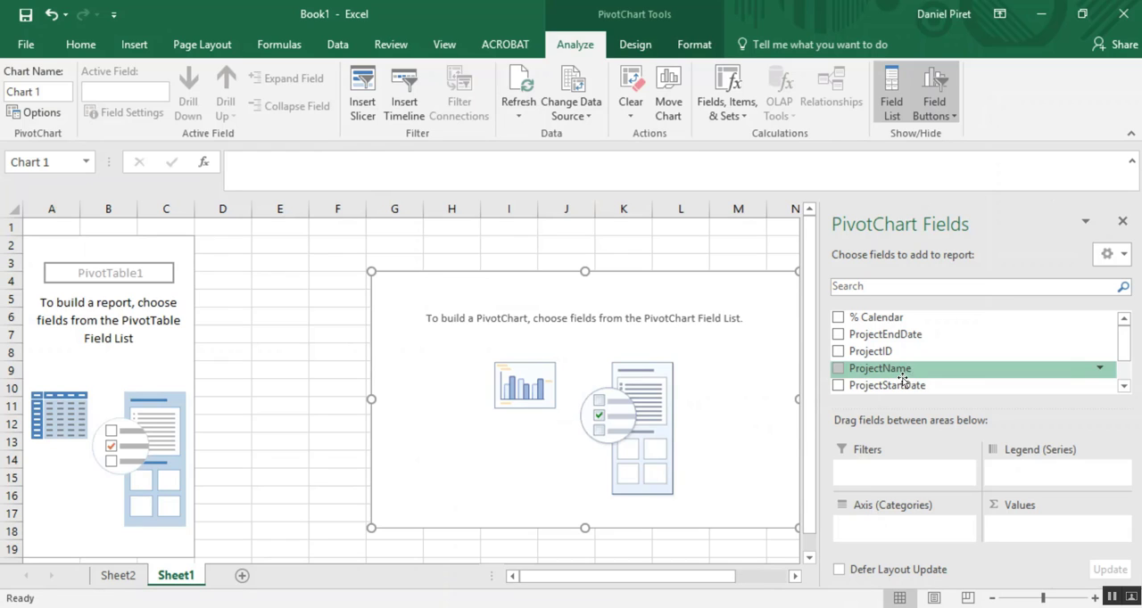
- Set ProjectName as the PivotChart's axis category and add Real progress and % Calendar as its values
left_click_drag(1125, 347, 1127, 376)
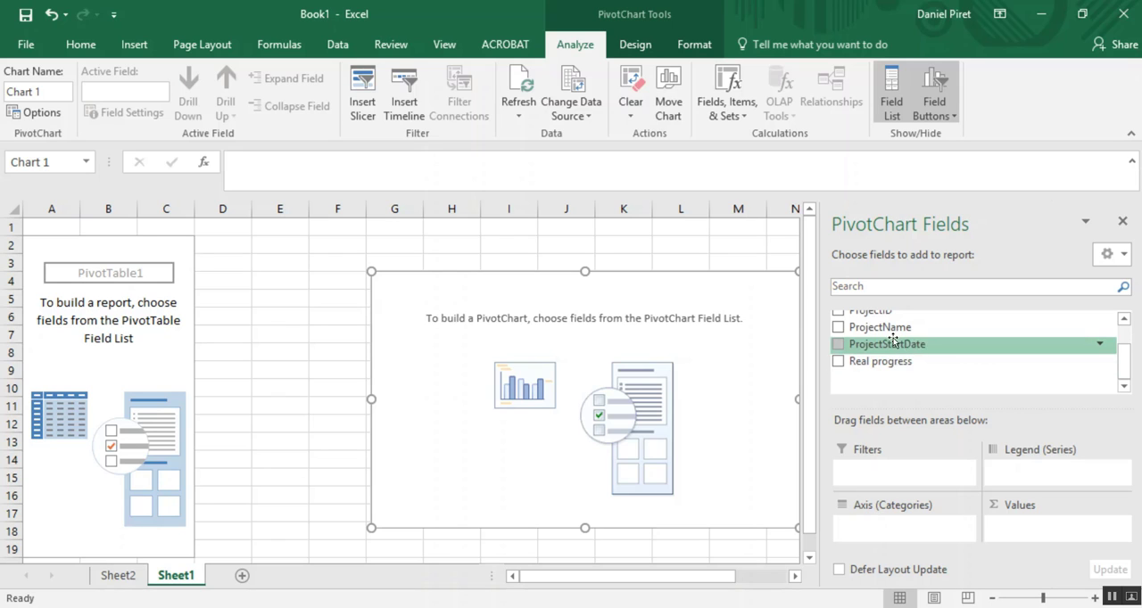
left_click_drag(883, 327, 910, 533)
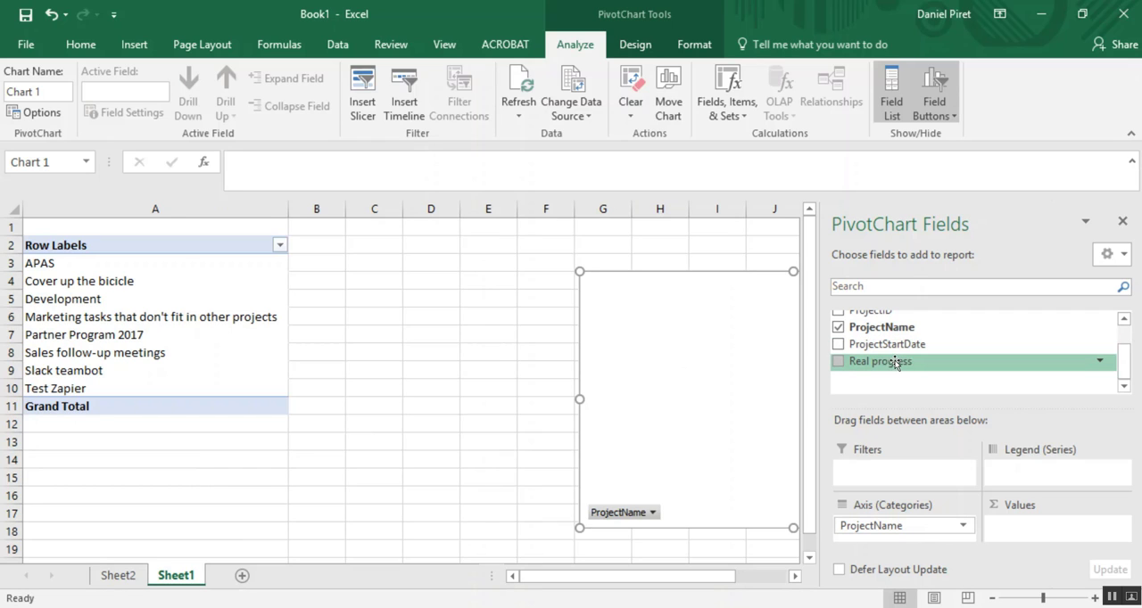
left_click_drag(892, 363, 1041, 526)
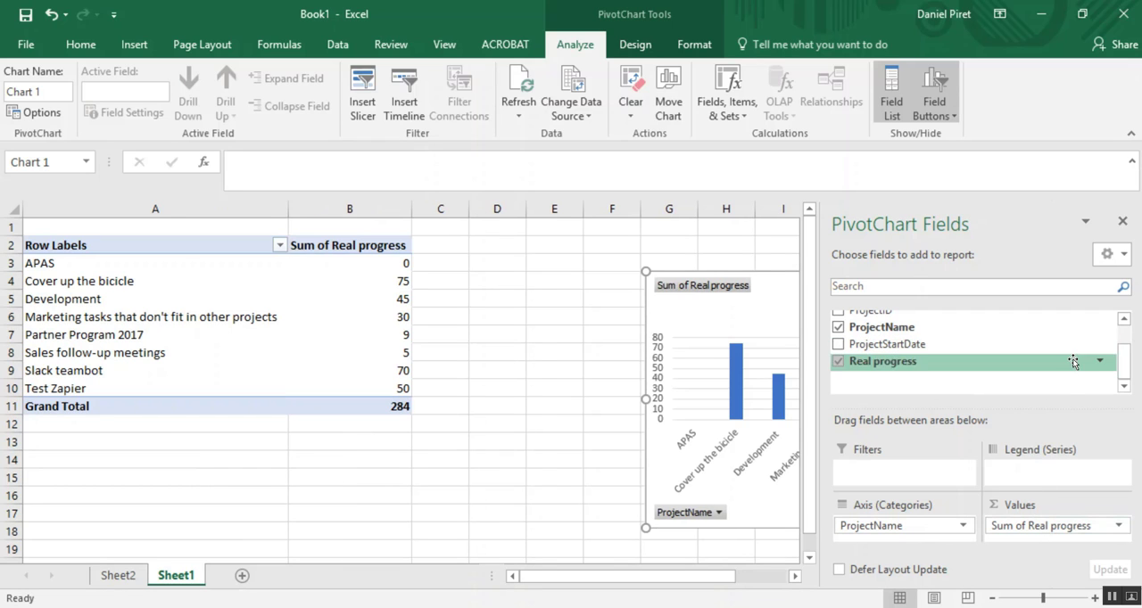
left_click_drag(1125, 364, 1126, 343)
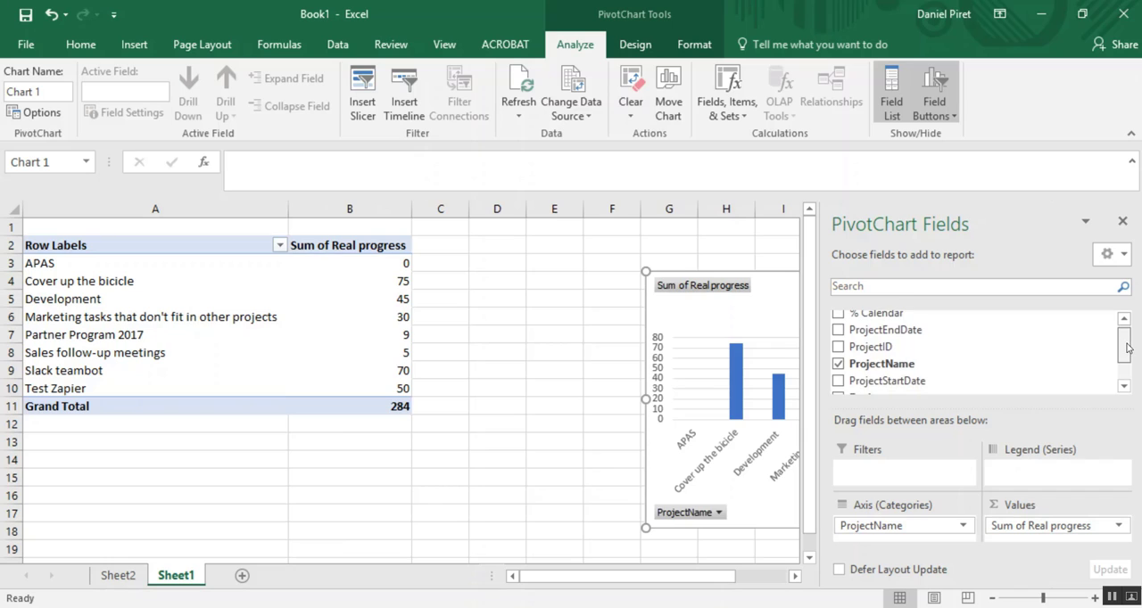
left_click_drag(912, 318, 1044, 541)
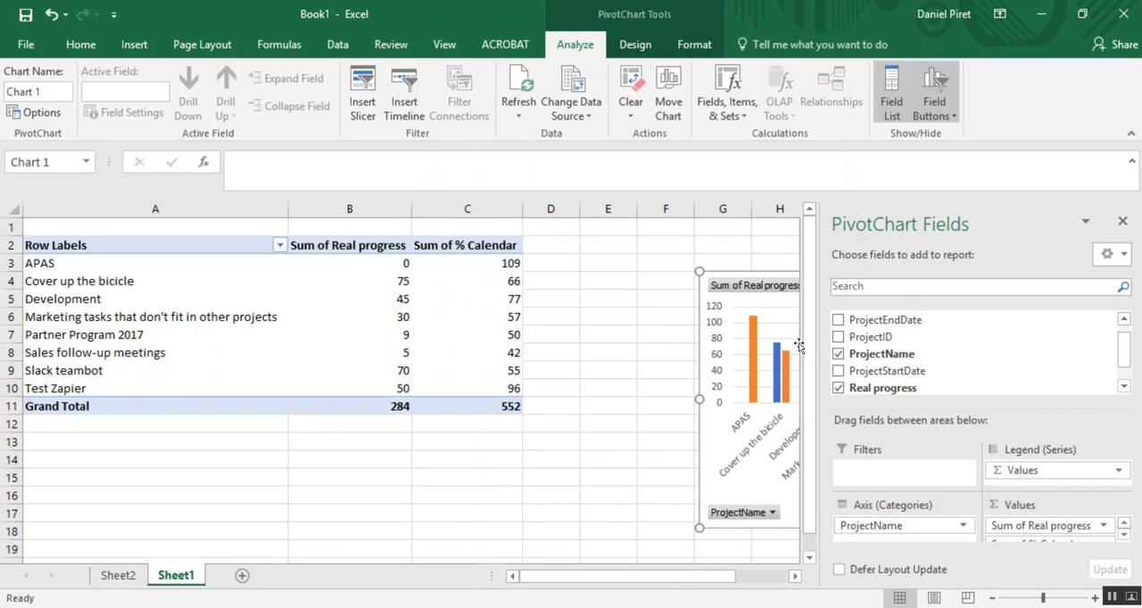
- Close the PivotChart field list, move the chart beside the pivot table's upper rows and change its type to Clustered Bar
left_click(1122, 222)
left_click_drag(806, 279, 580, 235)
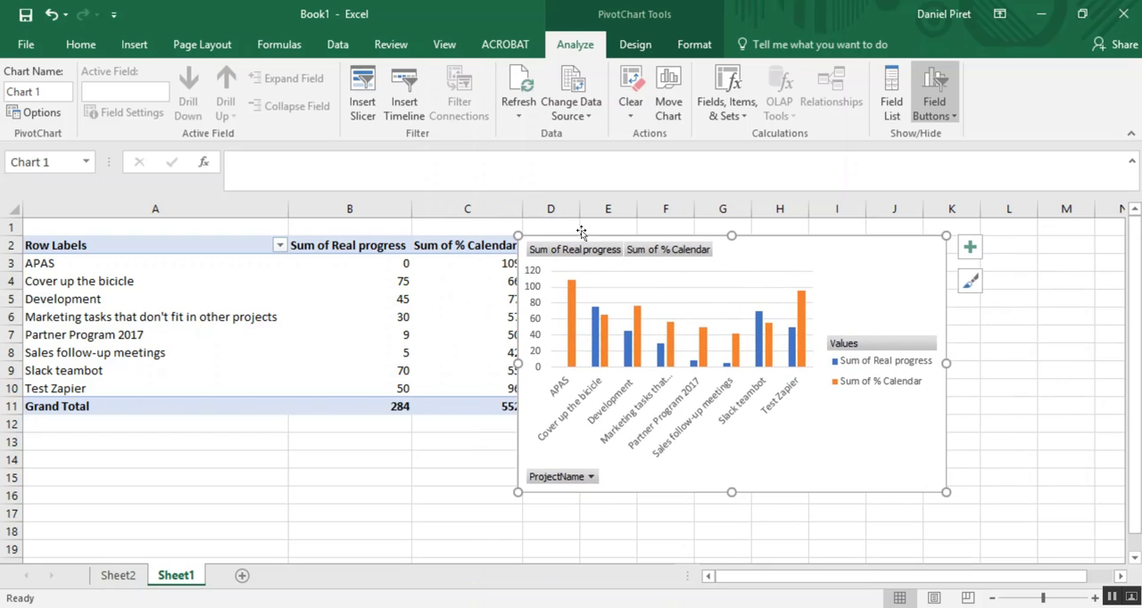
left_click(692, 45)
left_click(636, 45)
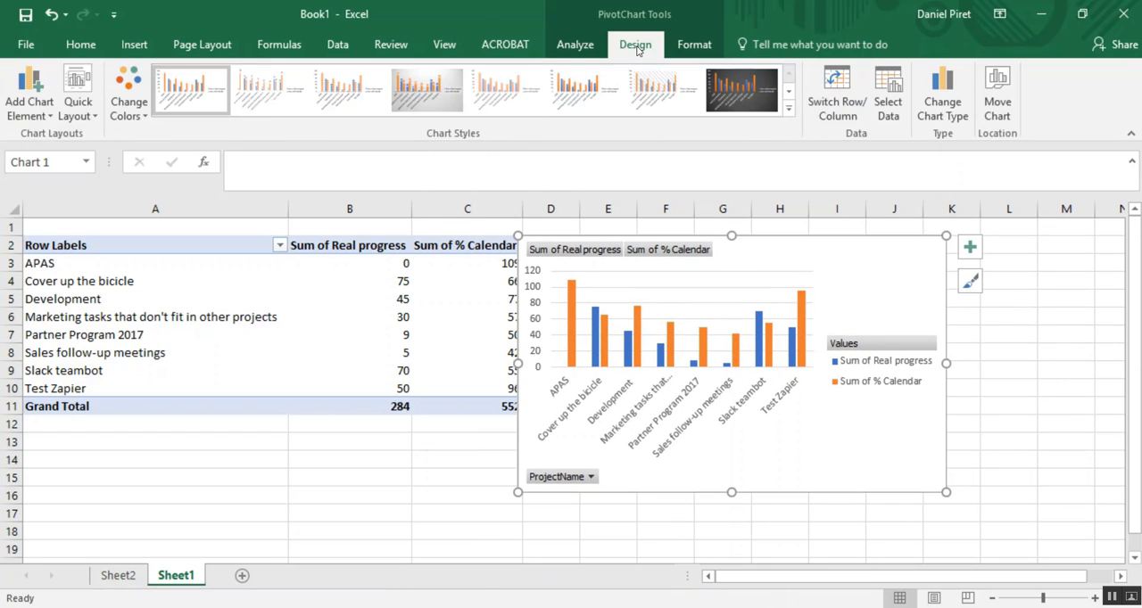
left_click(964, 120)
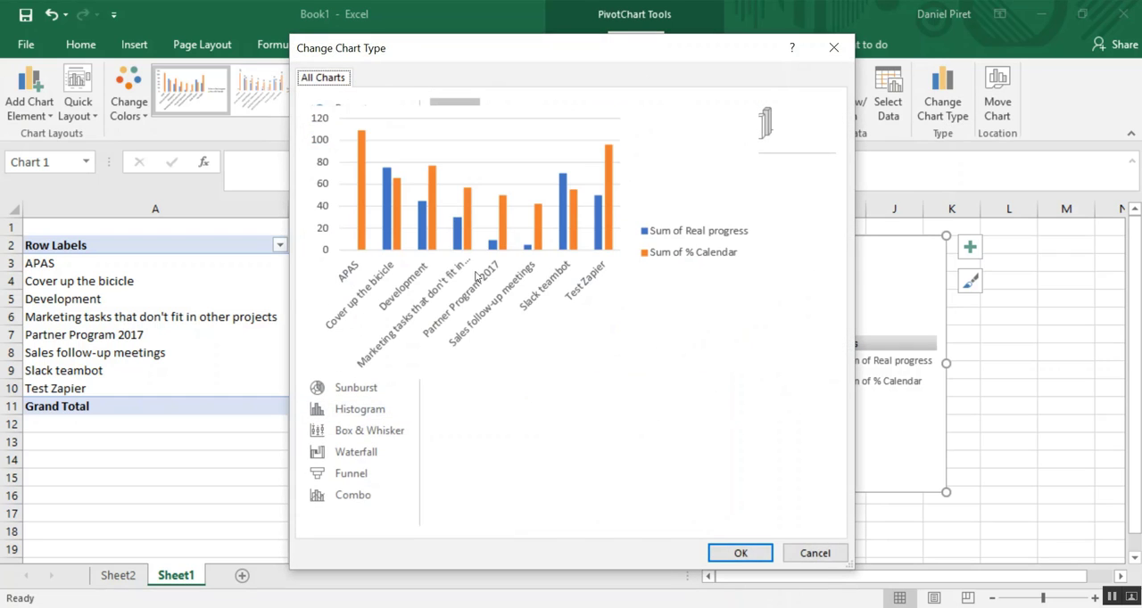
left_click(361, 221)
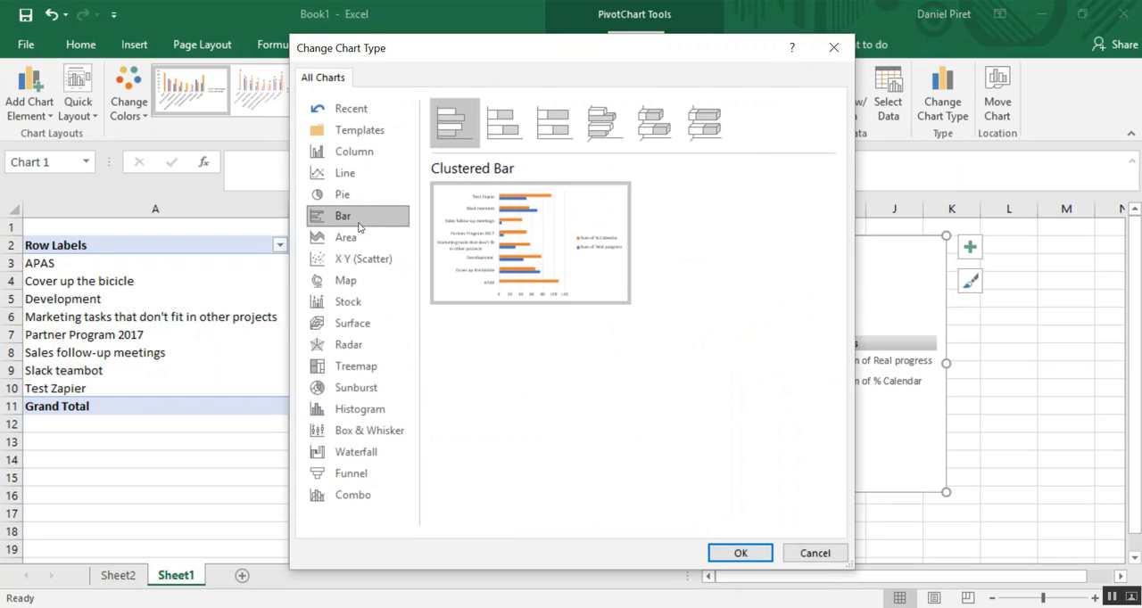
left_click(738, 553)
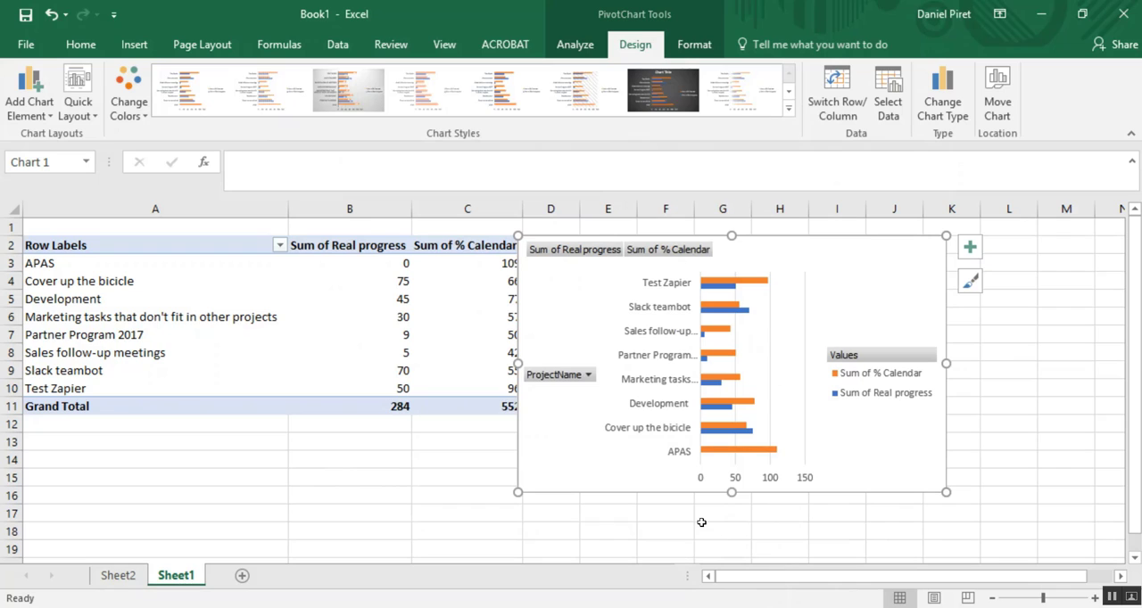
- Deselect the chart and refresh all data sources in the workbook
left_click(443, 471)
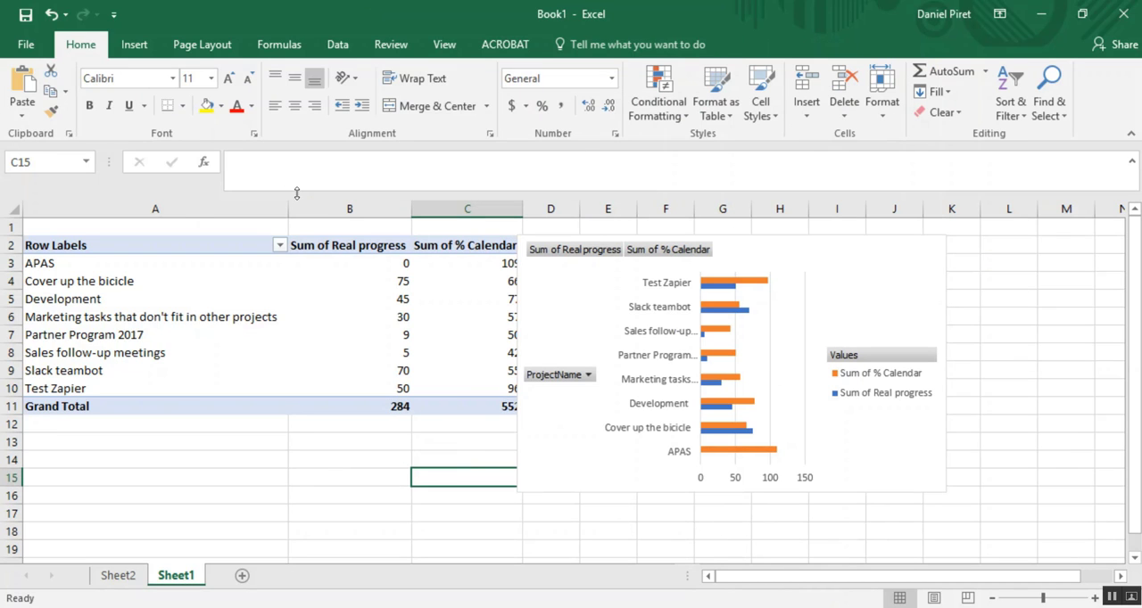
left_click(337, 45)
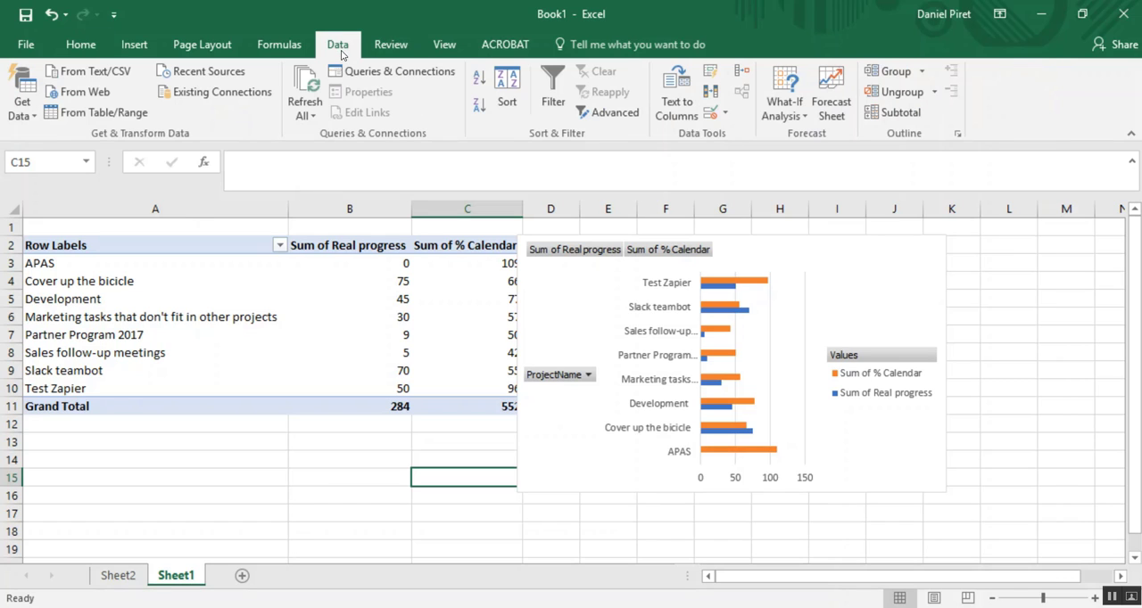
left_click(311, 86)
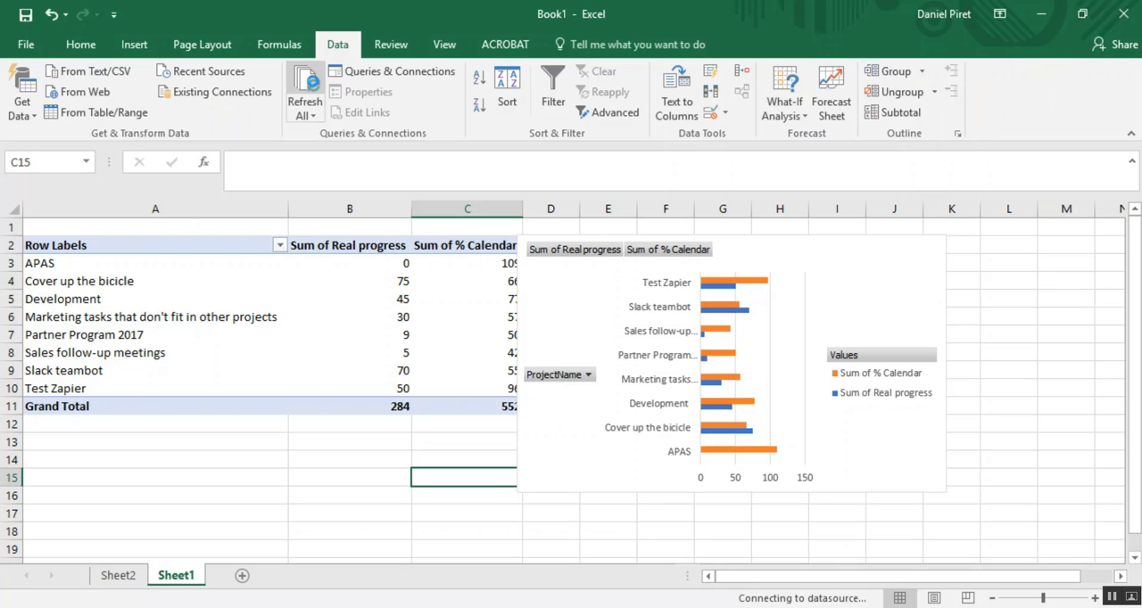